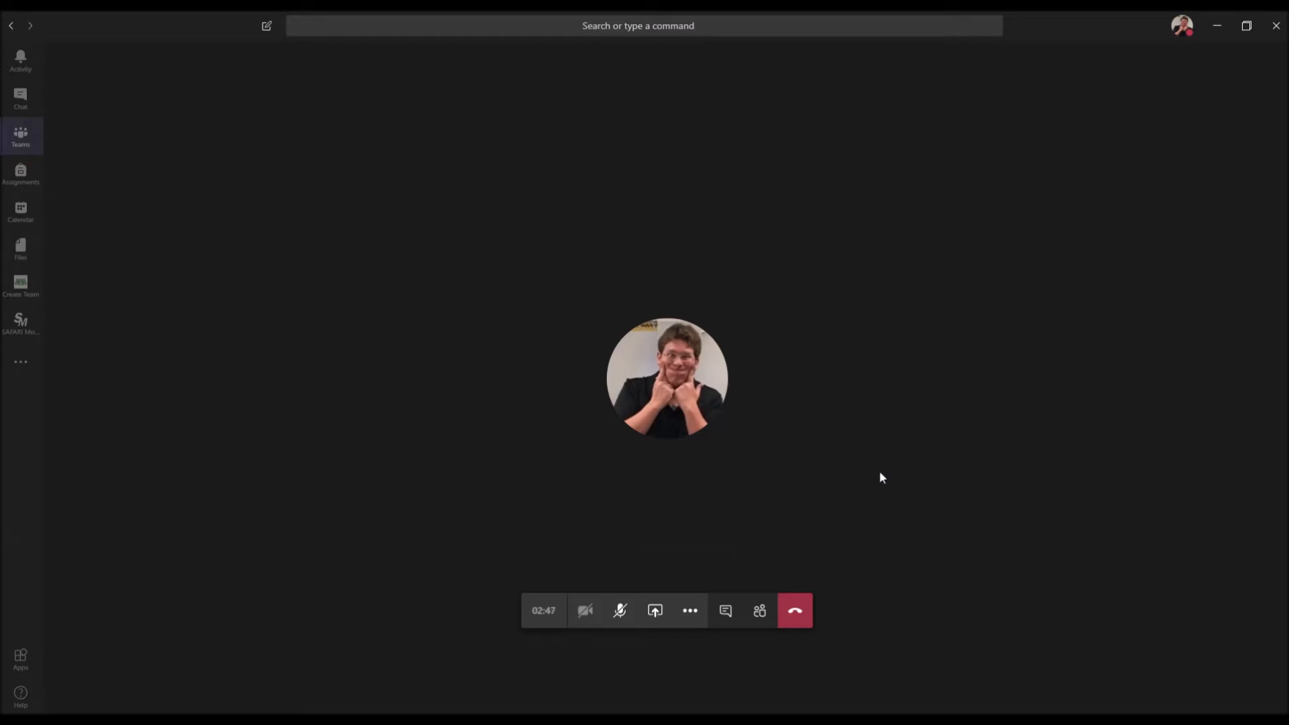
Step: Start recording the Teams meeting and dismiss the recording notice
{"action": "left_click", "coordinate": [690, 611]}
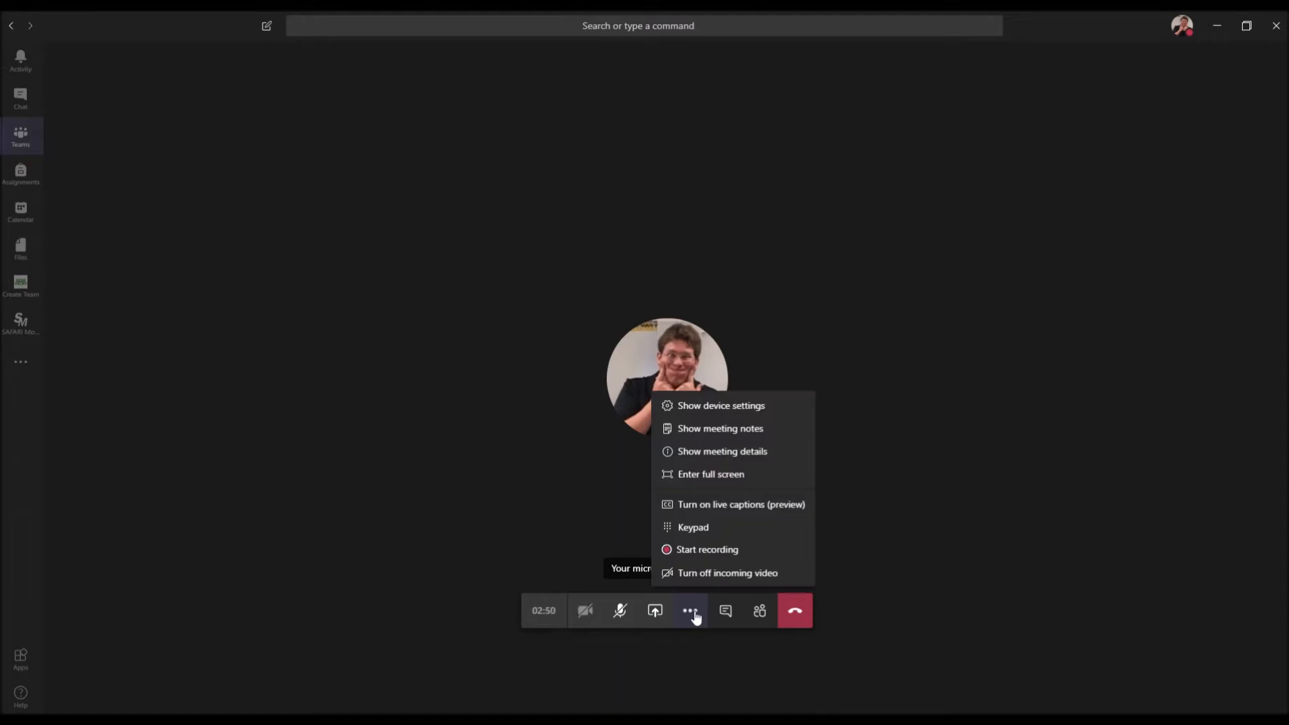
{"action": "left_click", "coordinate": [703, 550]}
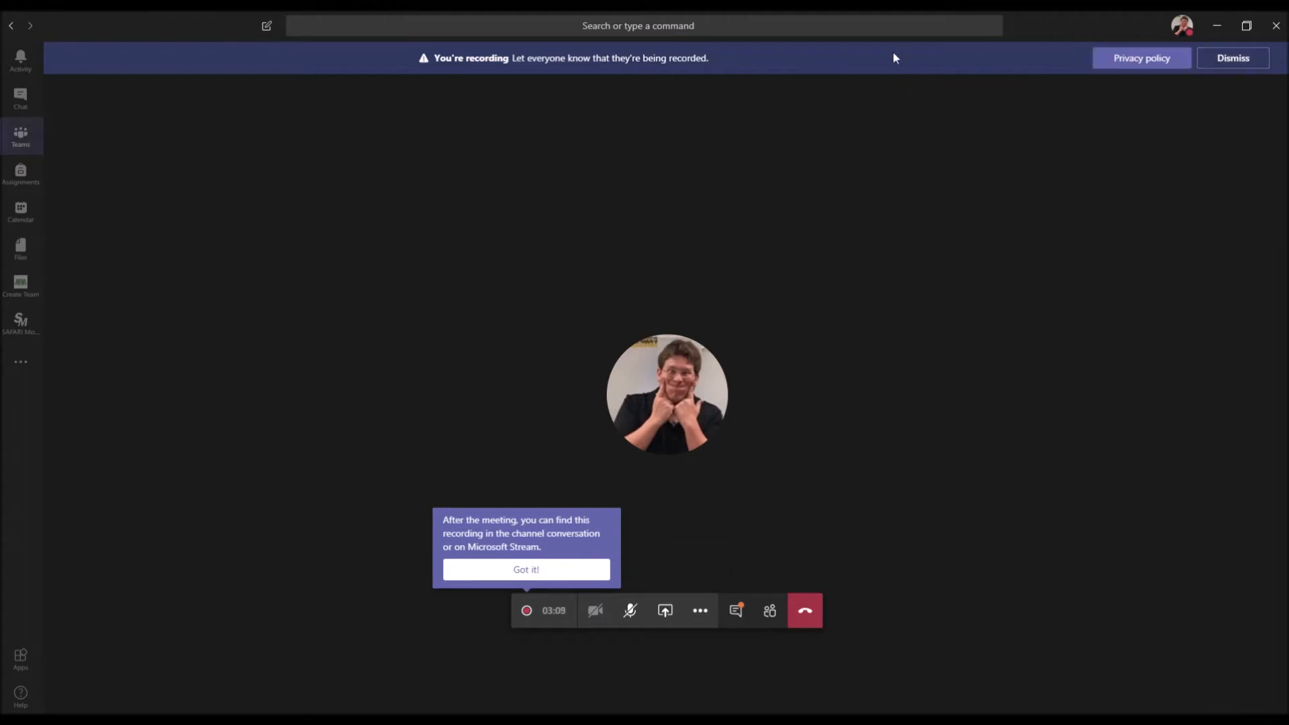
{"action": "left_click", "coordinate": [1257, 60]}
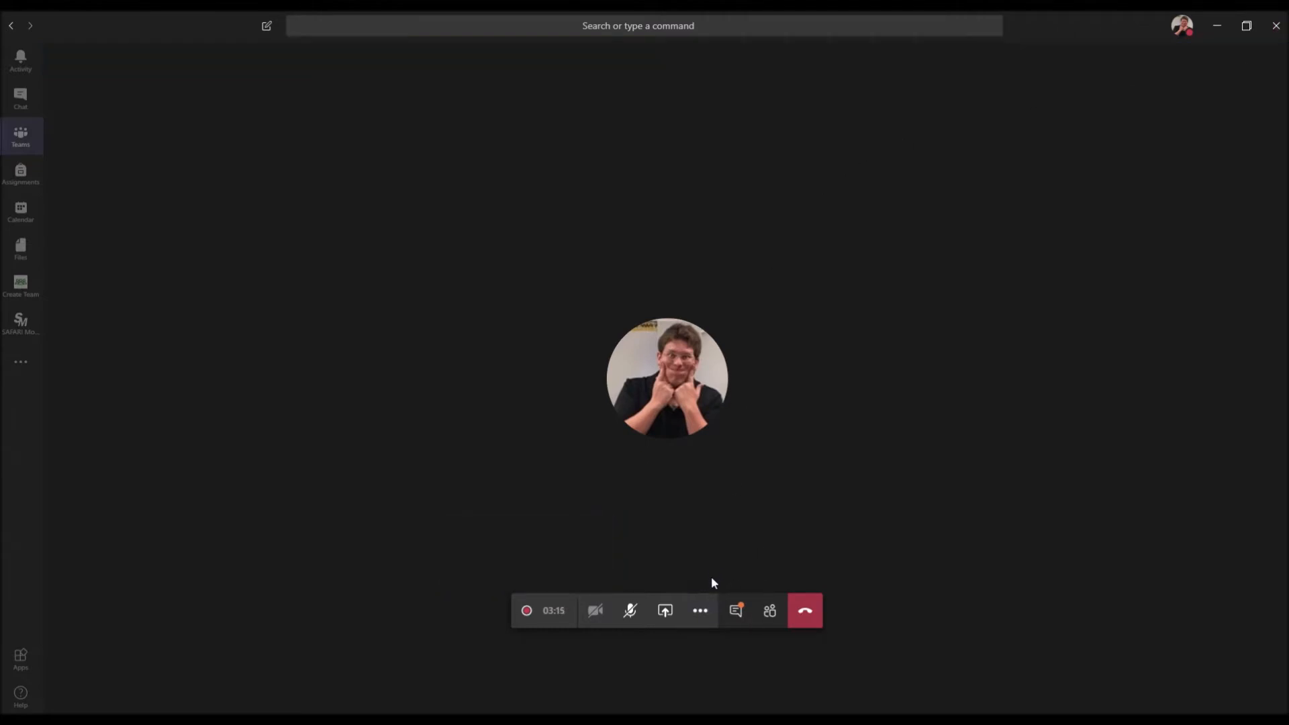
Step: Stop the meeting recording, confirm the stop and acknowledge the tip about where recordings are found
{"action": "left_click", "coordinate": [703, 611]}
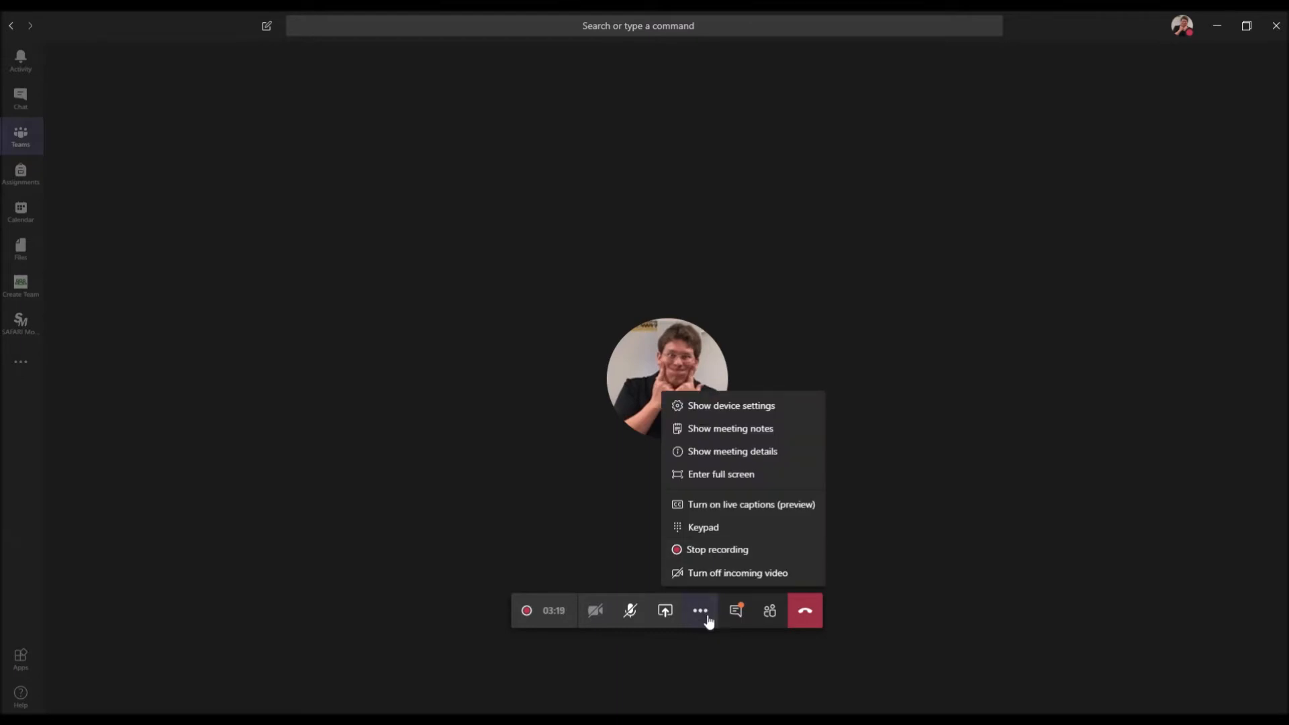
{"action": "left_click", "coordinate": [711, 555]}
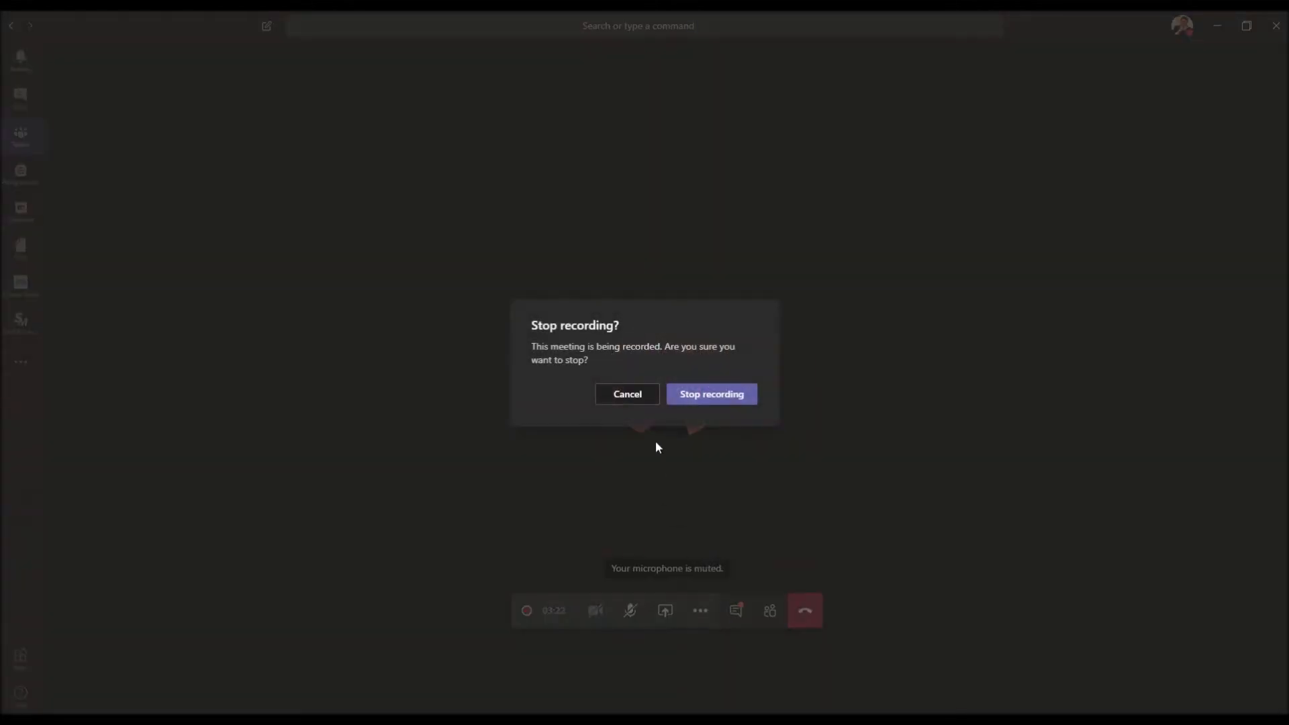
{"action": "left_click", "coordinate": [710, 397]}
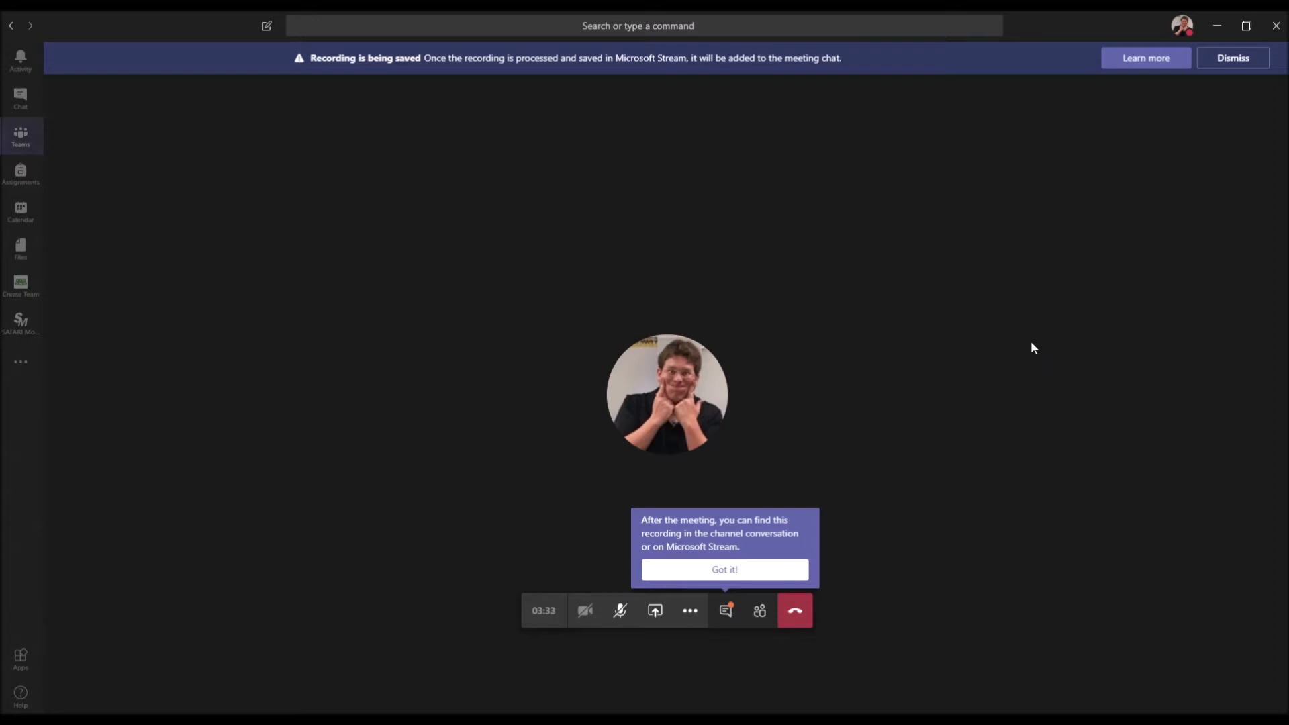
{"action": "left_click", "coordinate": [778, 572]}
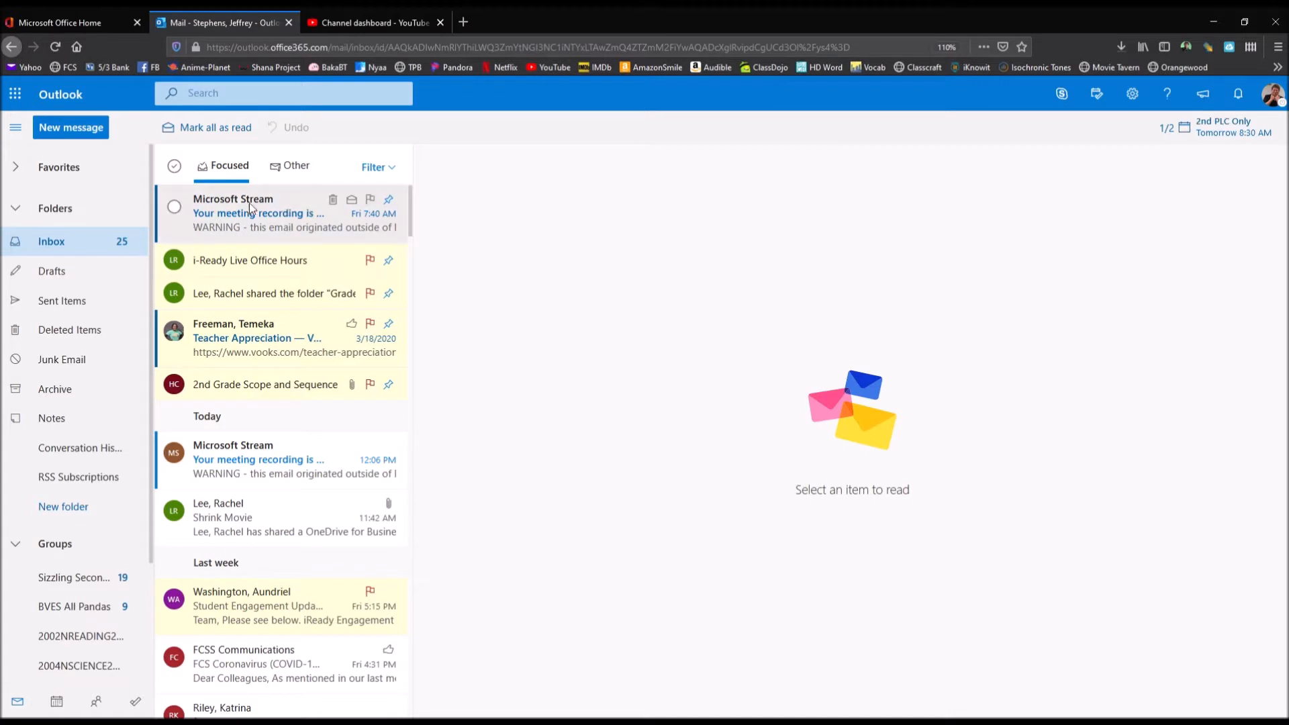
Step: In the Outlook inbox, open the "YouTube Video Training Session" recording from the pinned Microsoft Stream email and download the video from Stream
{"action": "left_click", "coordinate": [276, 220]}
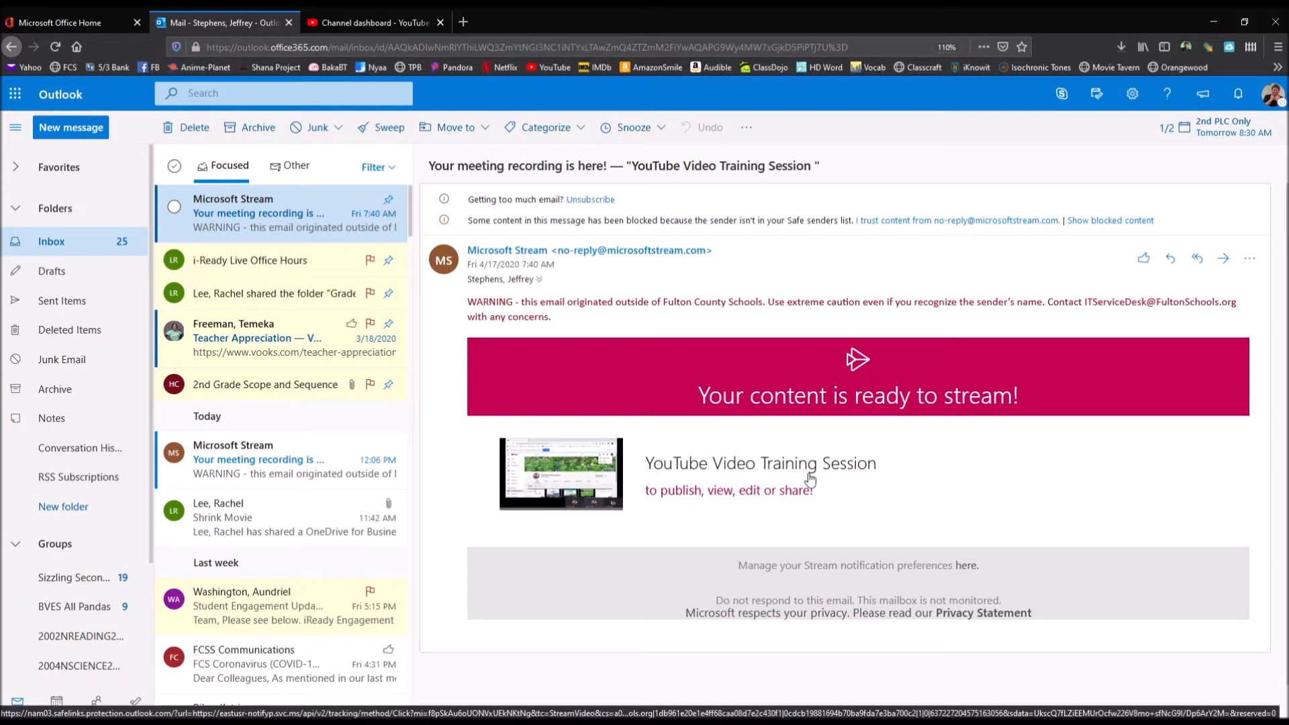
{"action": "left_click", "coordinate": [808, 478]}
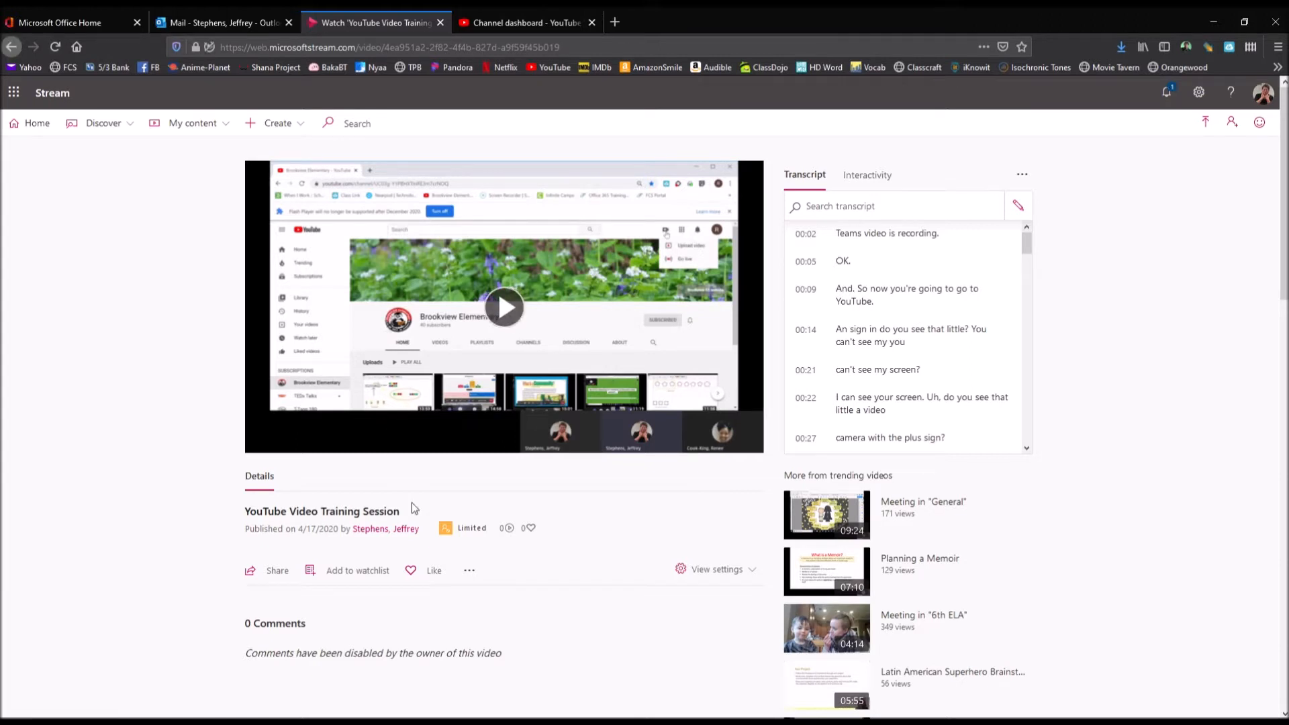
{"action": "left_click", "coordinate": [470, 572]}
{"action": "scroll", "coordinate": [482, 576], "scroll_direction": "down", "scroll_amount": 2}
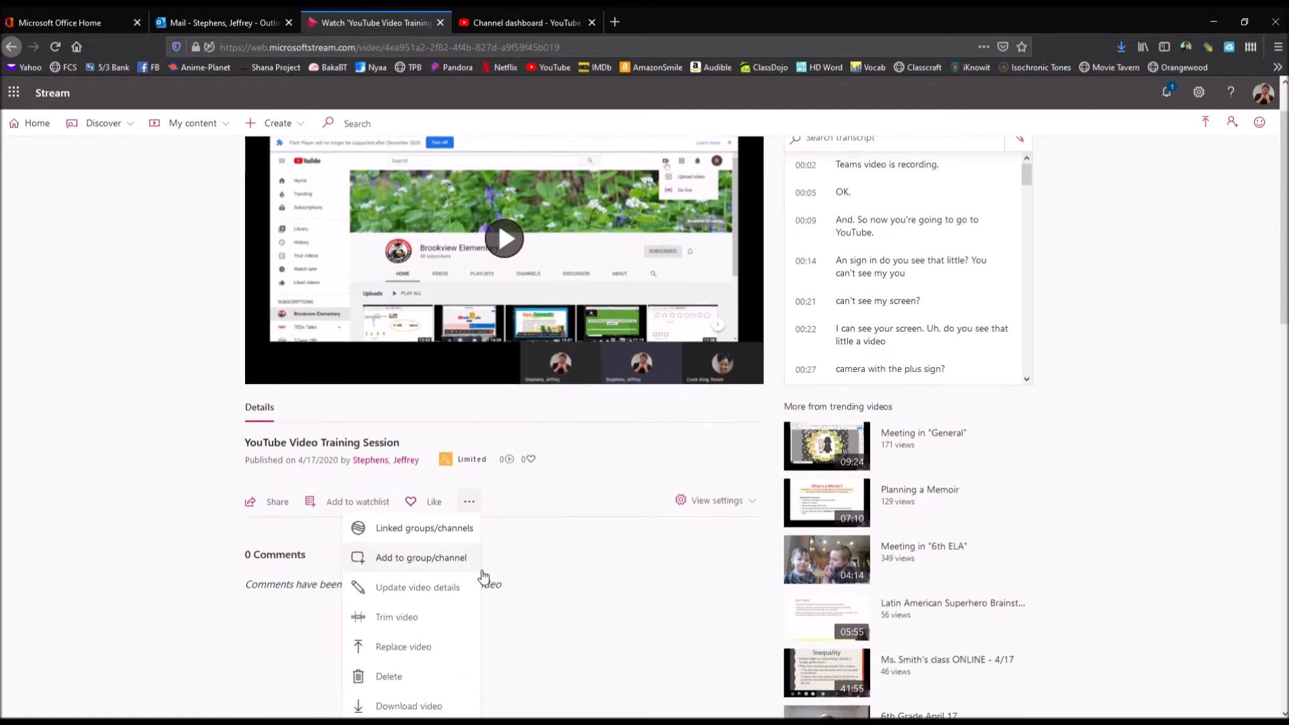
{"action": "scroll", "coordinate": [483, 575], "scroll_direction": "down", "scroll_amount": 2}
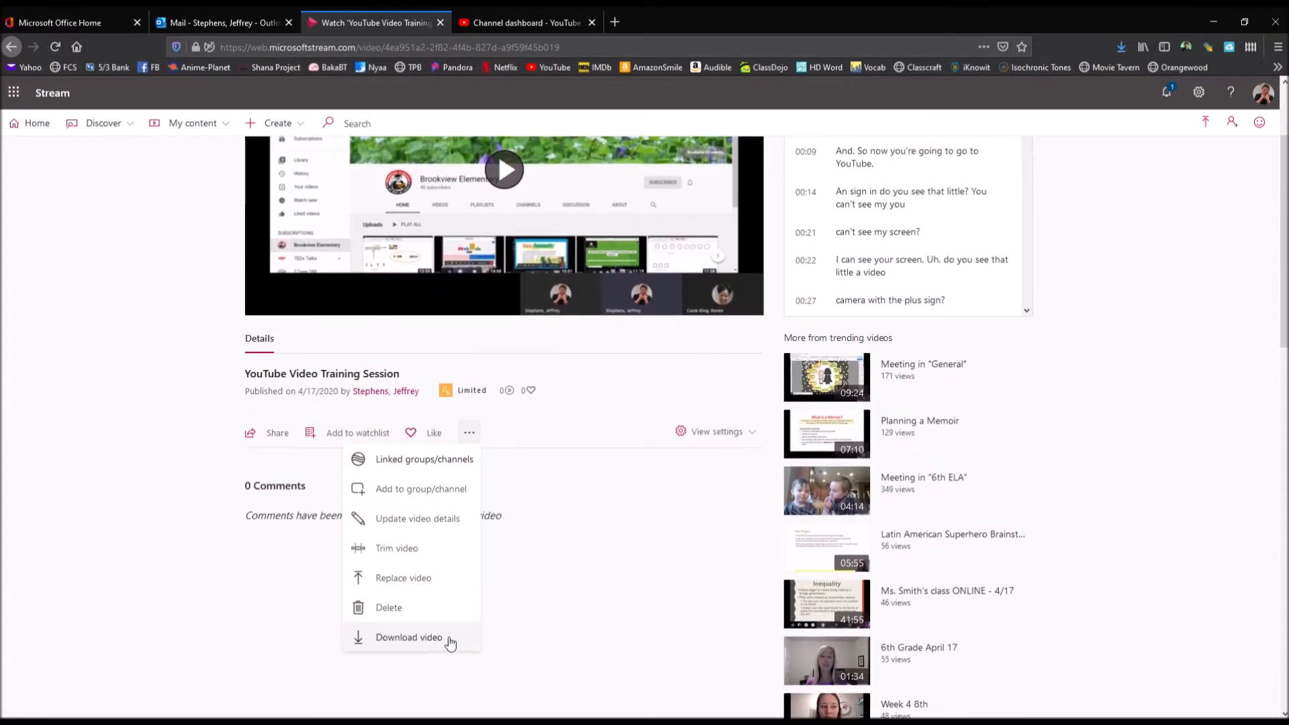
{"action": "left_click", "coordinate": [456, 639]}
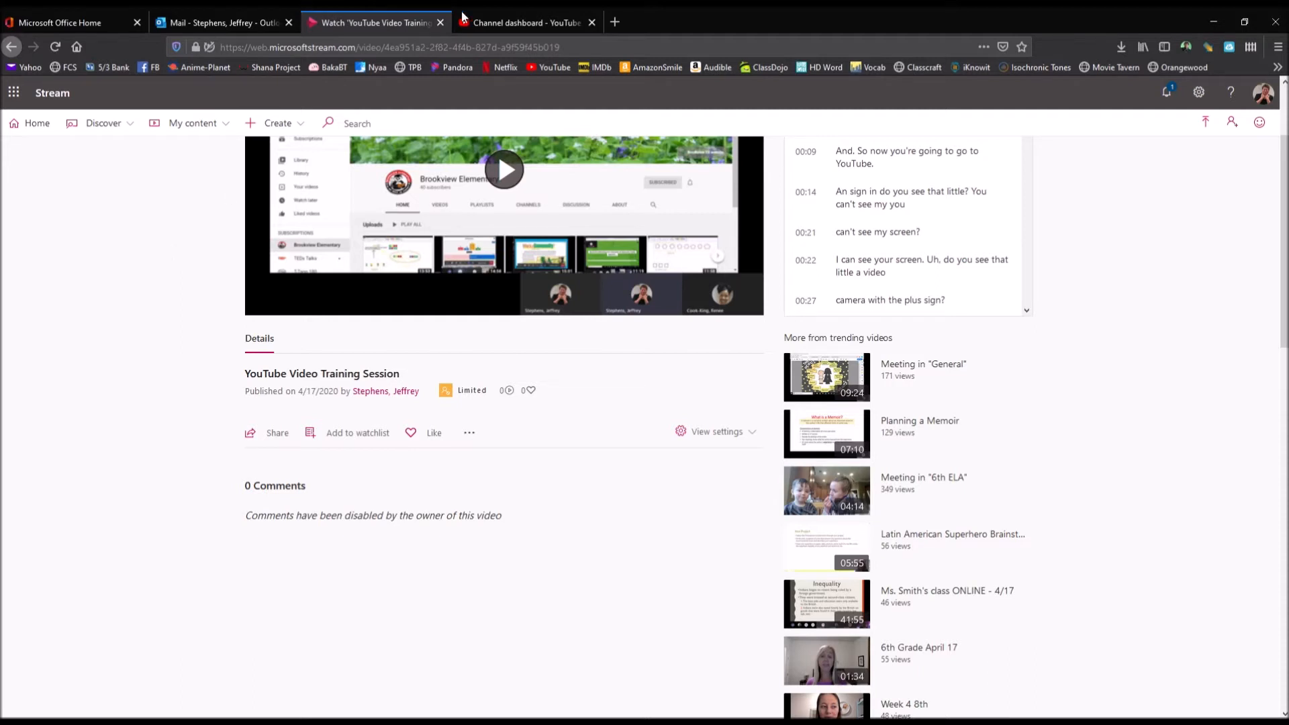
Step: Switch to YouTube Studio and upload the downloaded file "YouTube Video Training Session .mp4" as a new video
{"action": "left_click", "coordinate": [507, 19]}
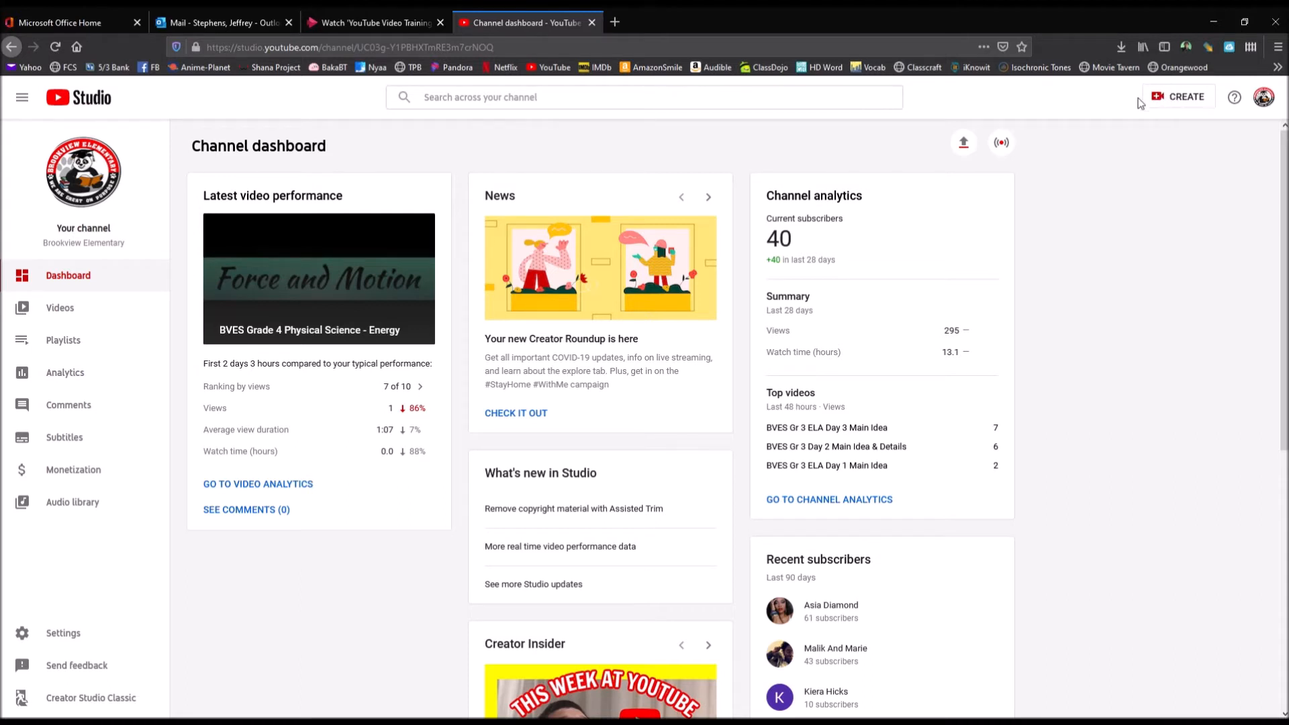
{"action": "left_click", "coordinate": [1171, 100]}
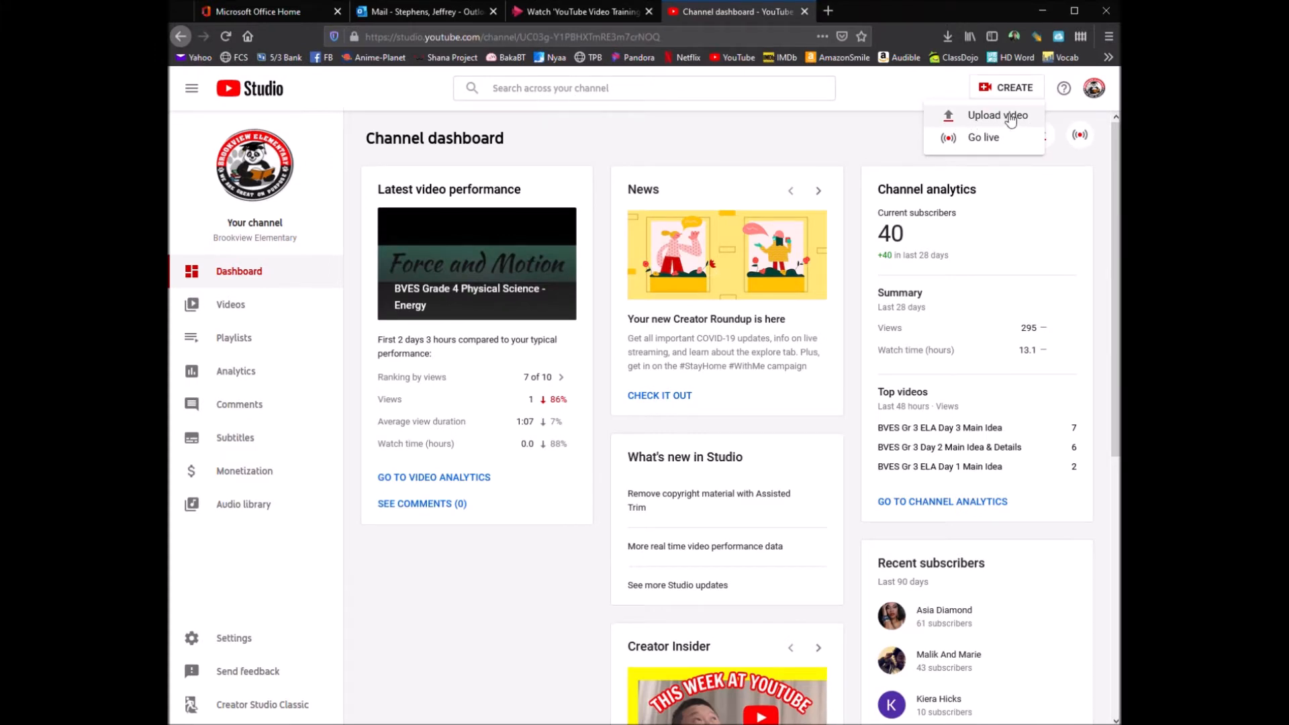
{"action": "left_click", "coordinate": [1008, 116]}
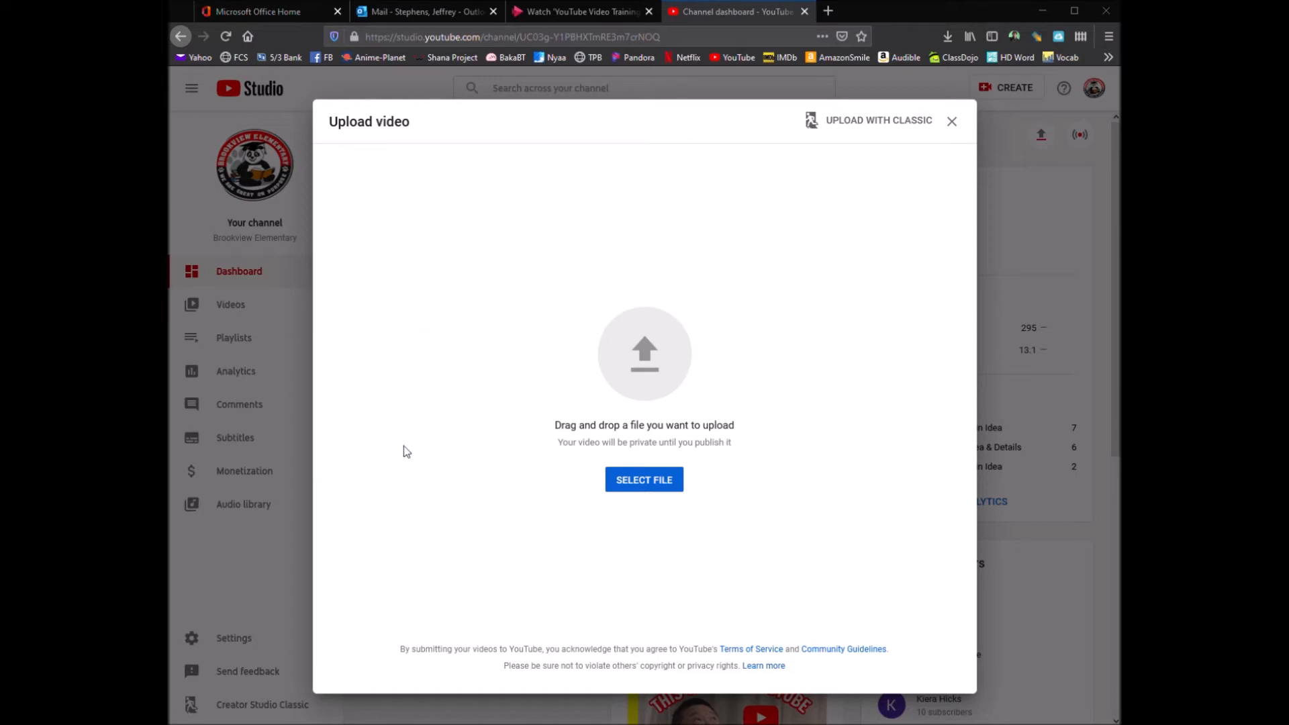
{"action": "left_click_drag", "start_coordinate": [676, 197], "coordinate": [666, 221]}
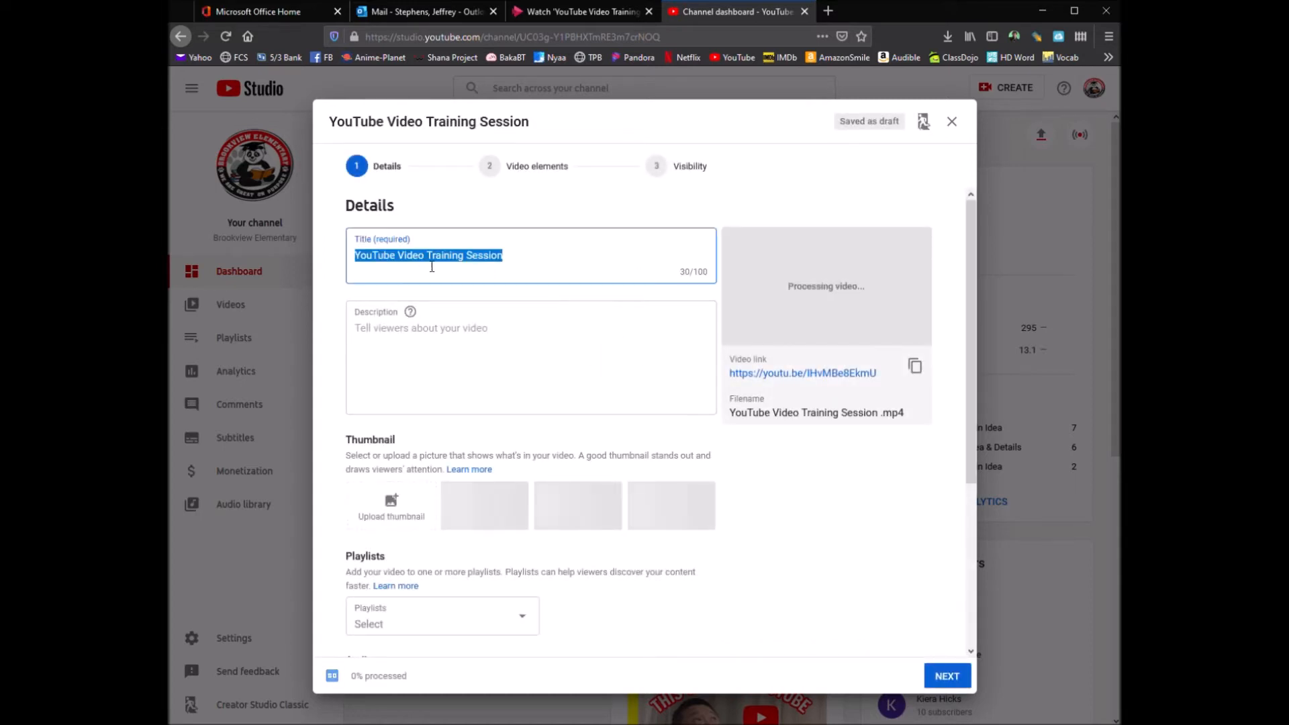
Step: Change the video title to "Teams Download and YouTube Video Upload Training Session"
{"action": "left_click", "coordinate": [421, 353]}
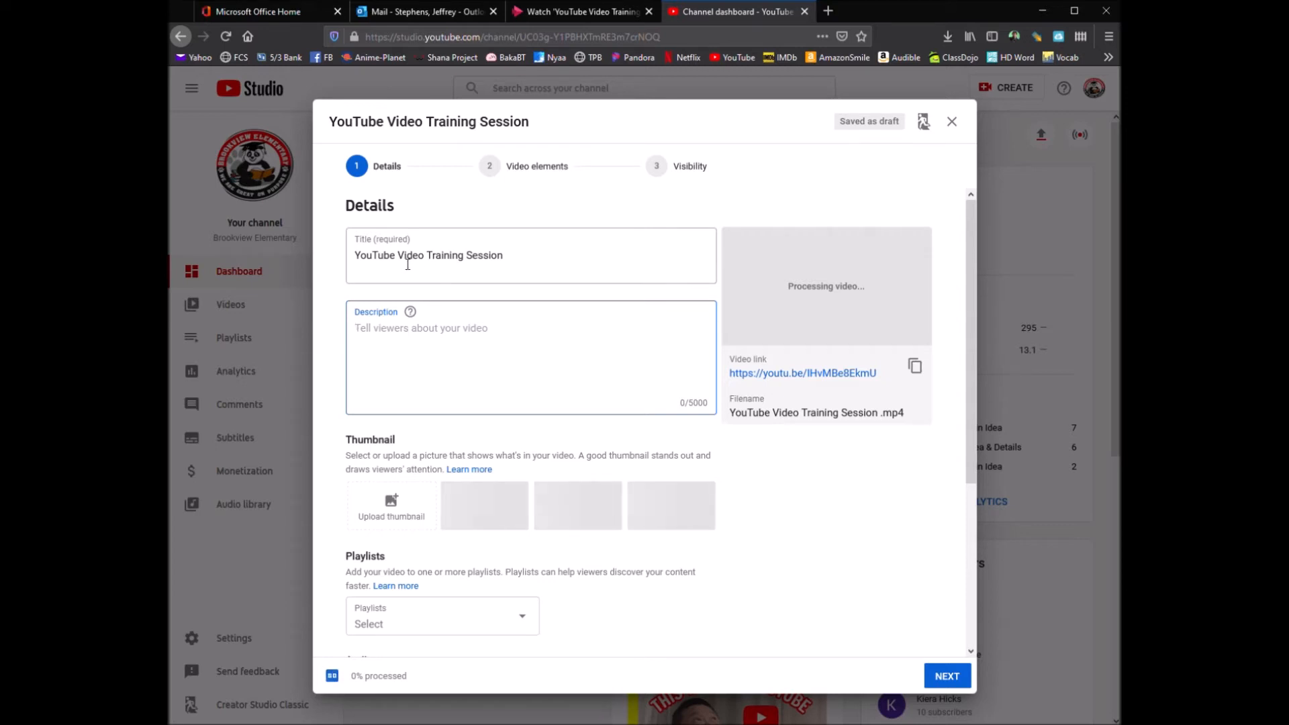
{"action": "left_click", "coordinate": [363, 262]}
{"action": "type", "text": "Teams "}
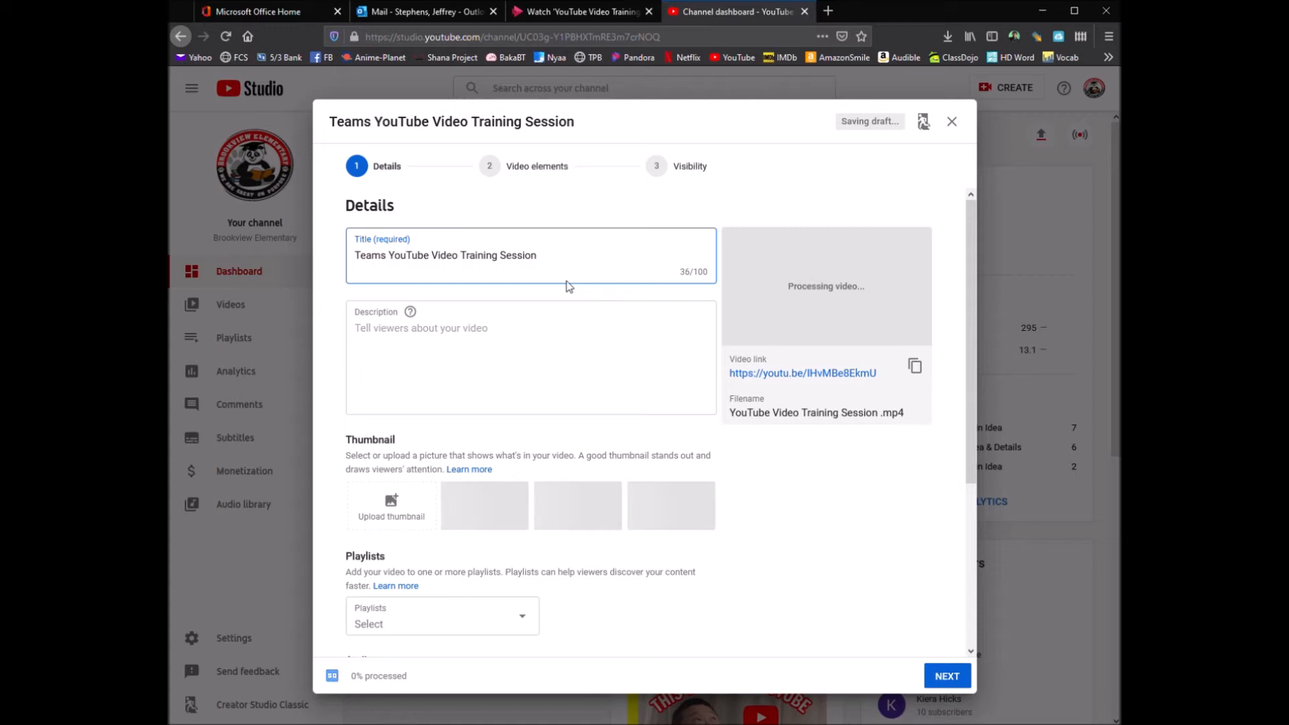
{"action": "type", "text": "Download "}
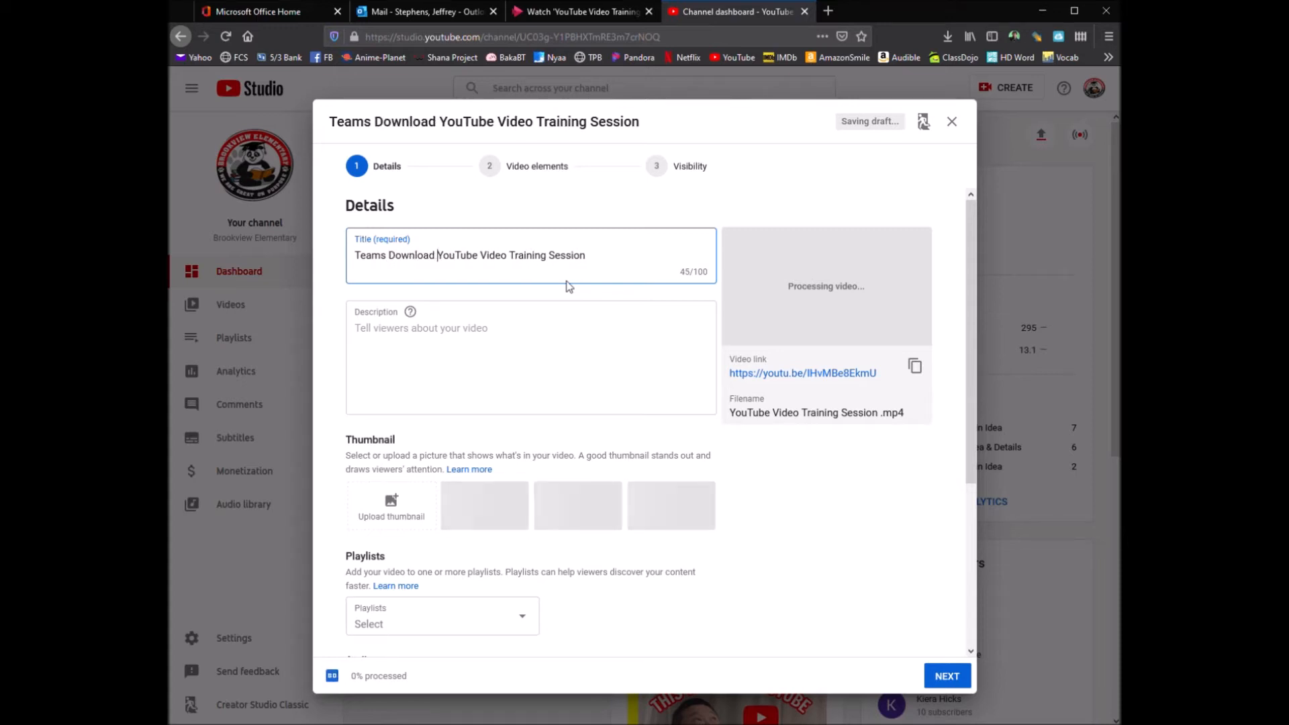
{"action": "type", "text": "and"}
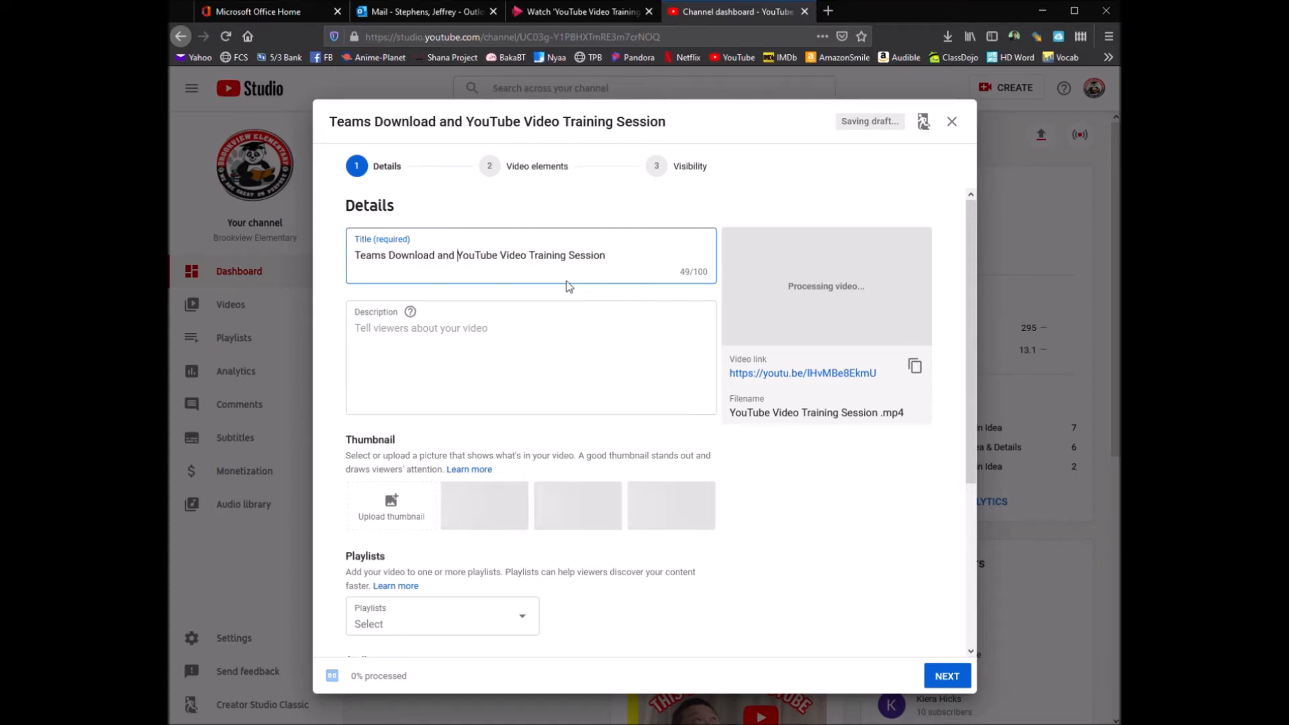
{"action": "left_click", "coordinate": [530, 261]}
{"action": "type", "text": "Uplo"}
{"action": "type", "text": "ad"}
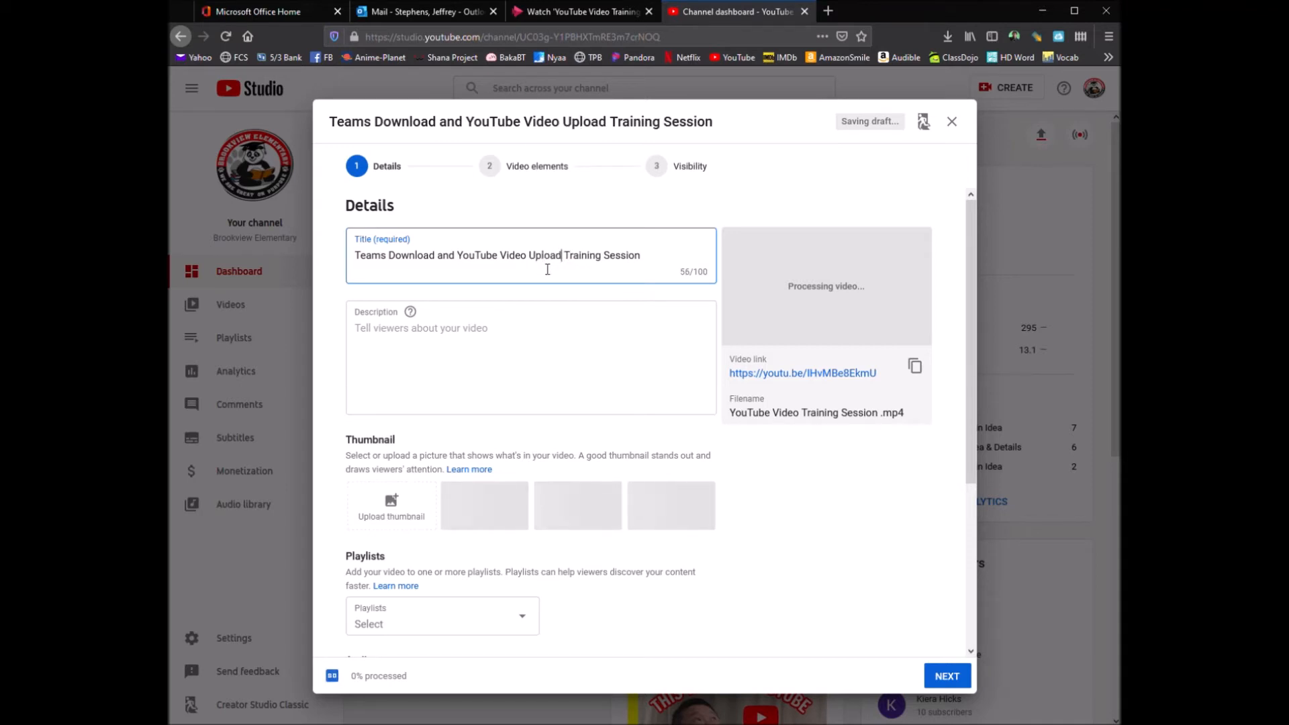
Step: Enter the description "This video tells how to download a video from Teams and how to upload that video to YouTube."
{"action": "left_click", "coordinate": [584, 361]}
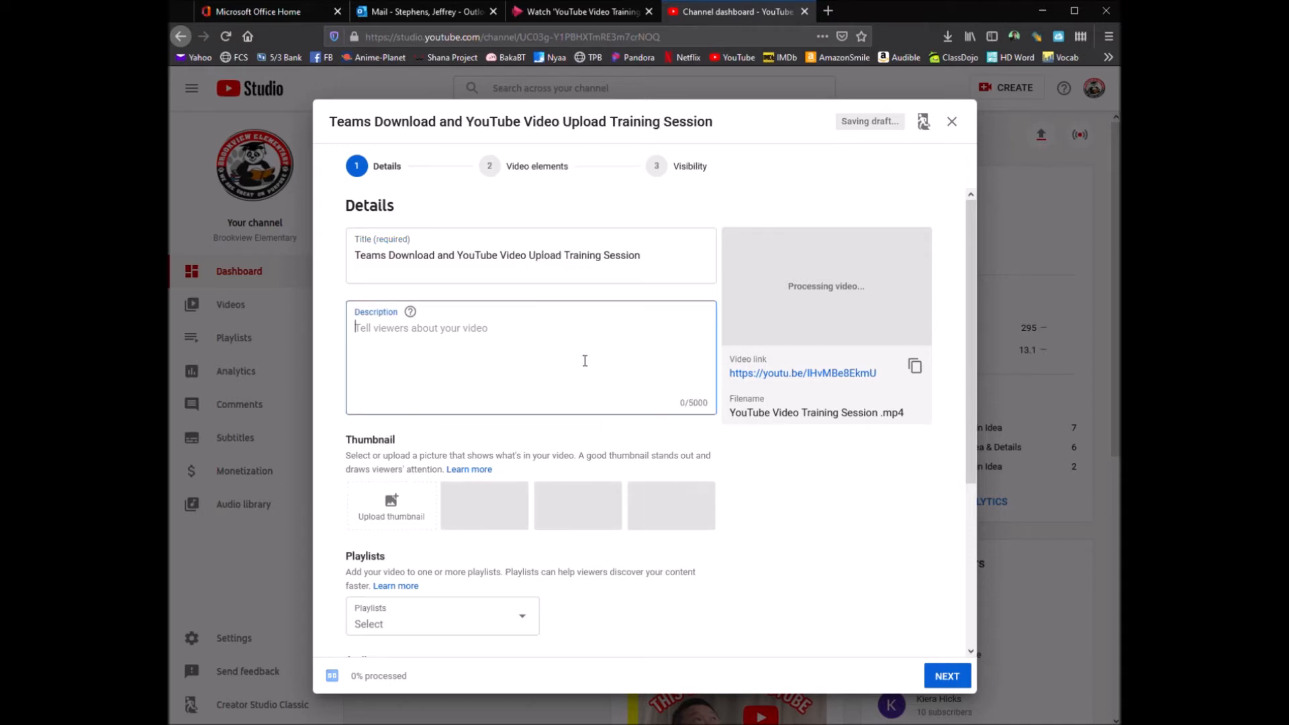
{"action": "type", "text": "This vid"}
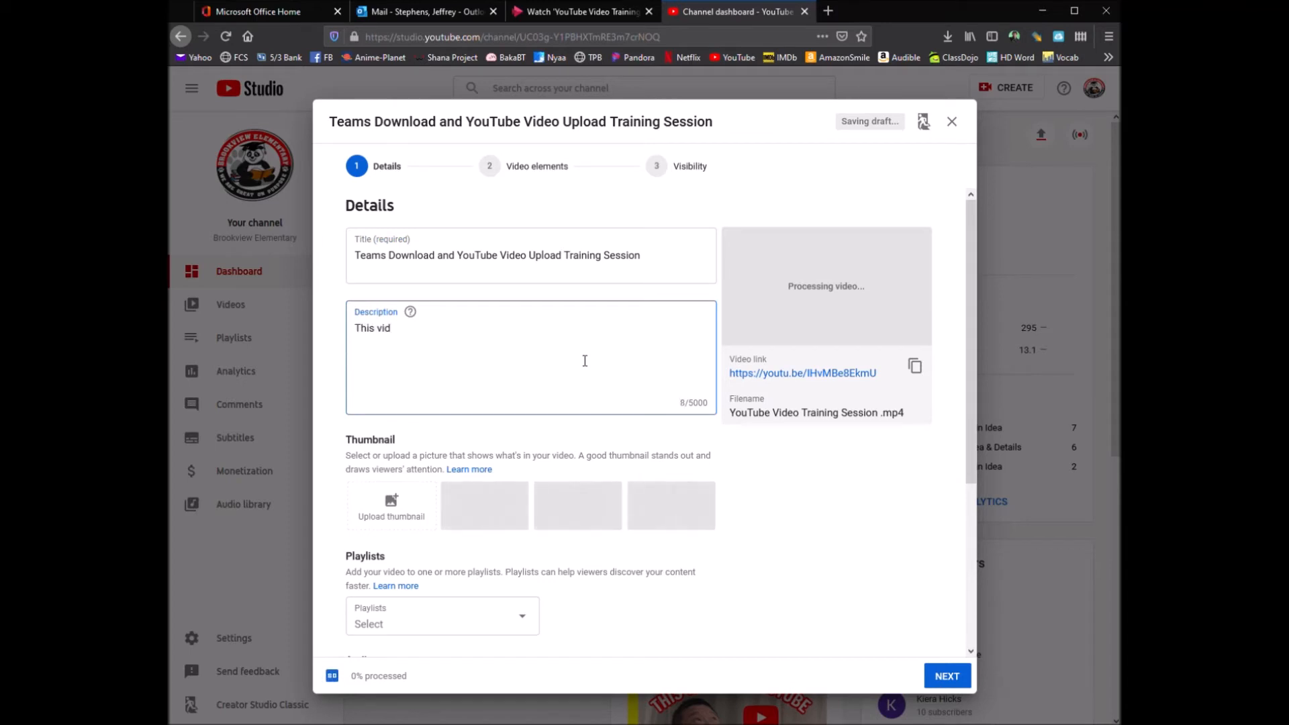
{"action": "type", "text": "eo tells how to down"}
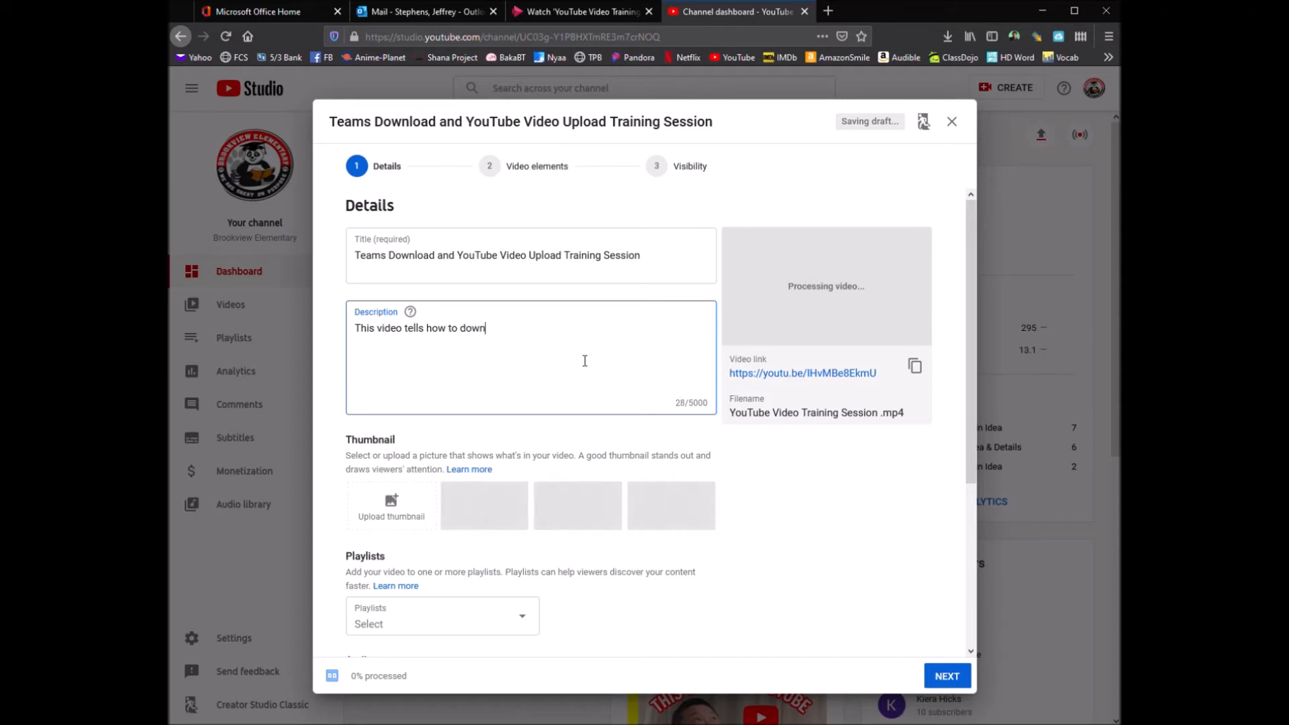
{"action": "type", "text": "load a video from Teams and how o"}
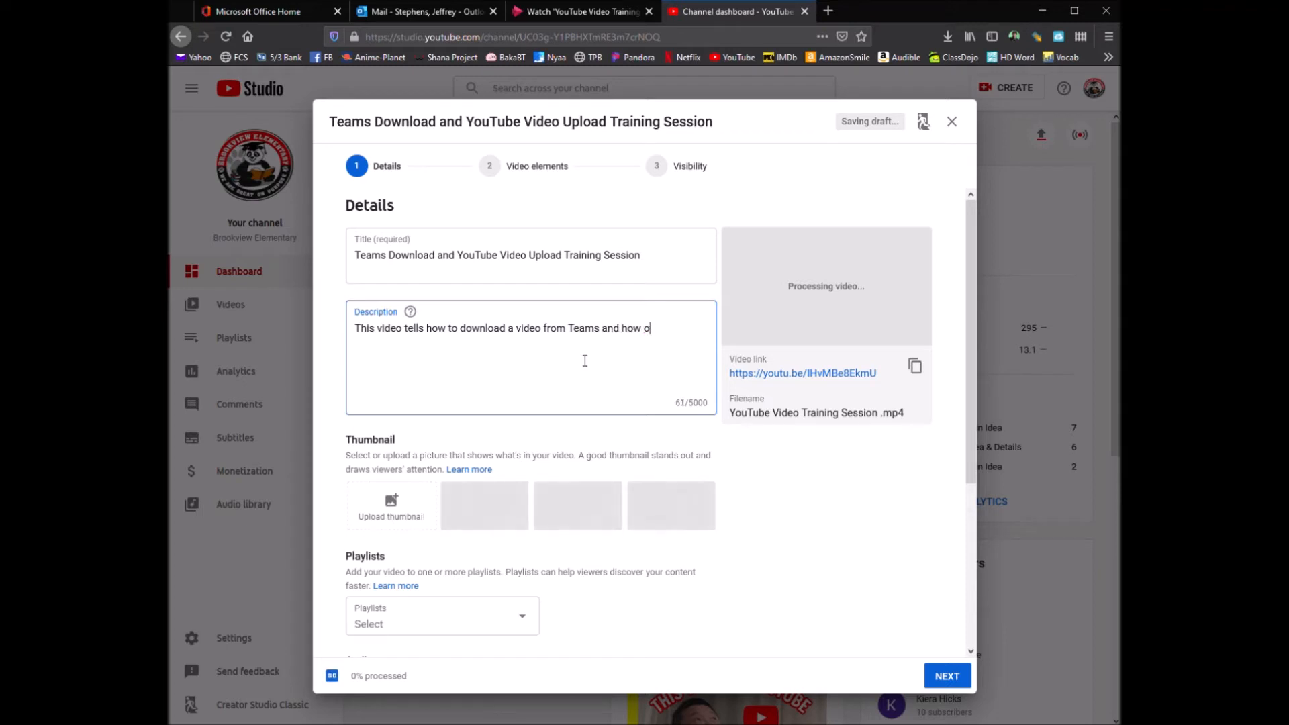
{"action": "key", "text": "BackSpace"}
{"action": "type", "text": "to upload that video to YouTube."}
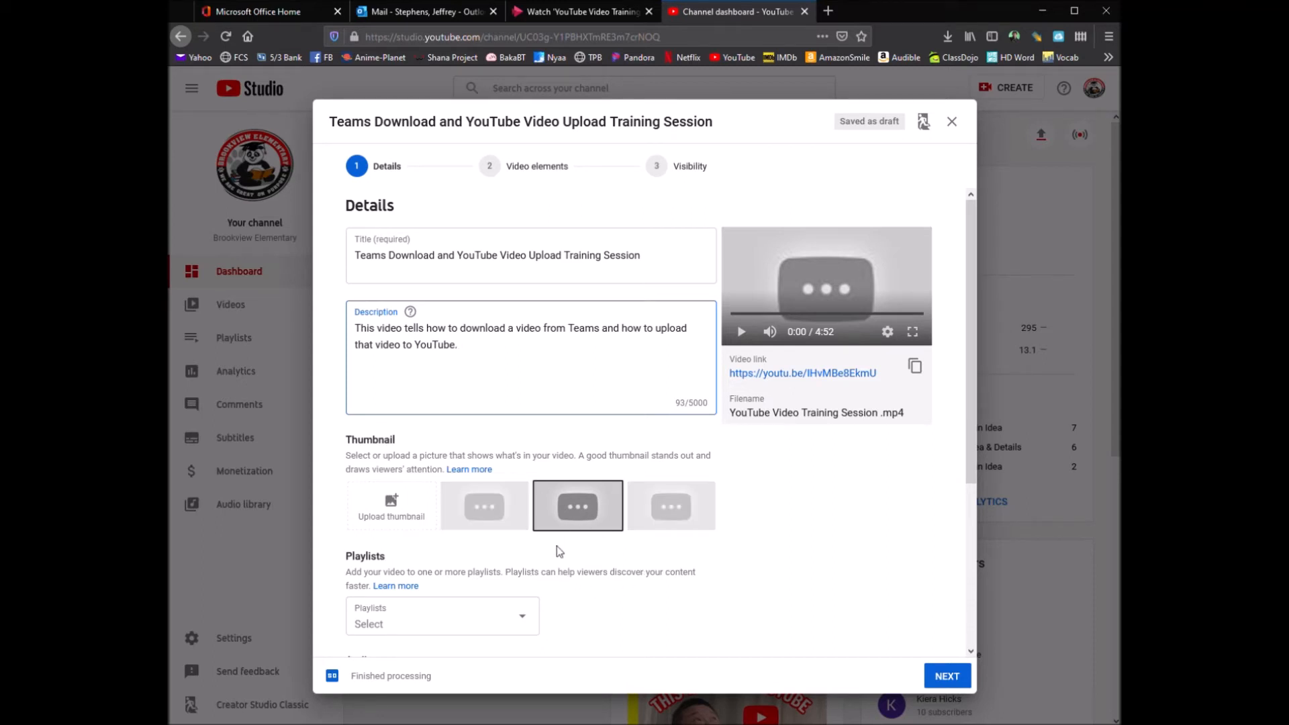
Step: Select the For Teachers playlist for the video
{"action": "scroll", "coordinate": [610, 581], "scroll_direction": "down", "scroll_amount": 2}
{"action": "scroll", "coordinate": [609, 581], "scroll_direction": "down", "scroll_amount": 2}
{"action": "left_click", "coordinate": [496, 379]}
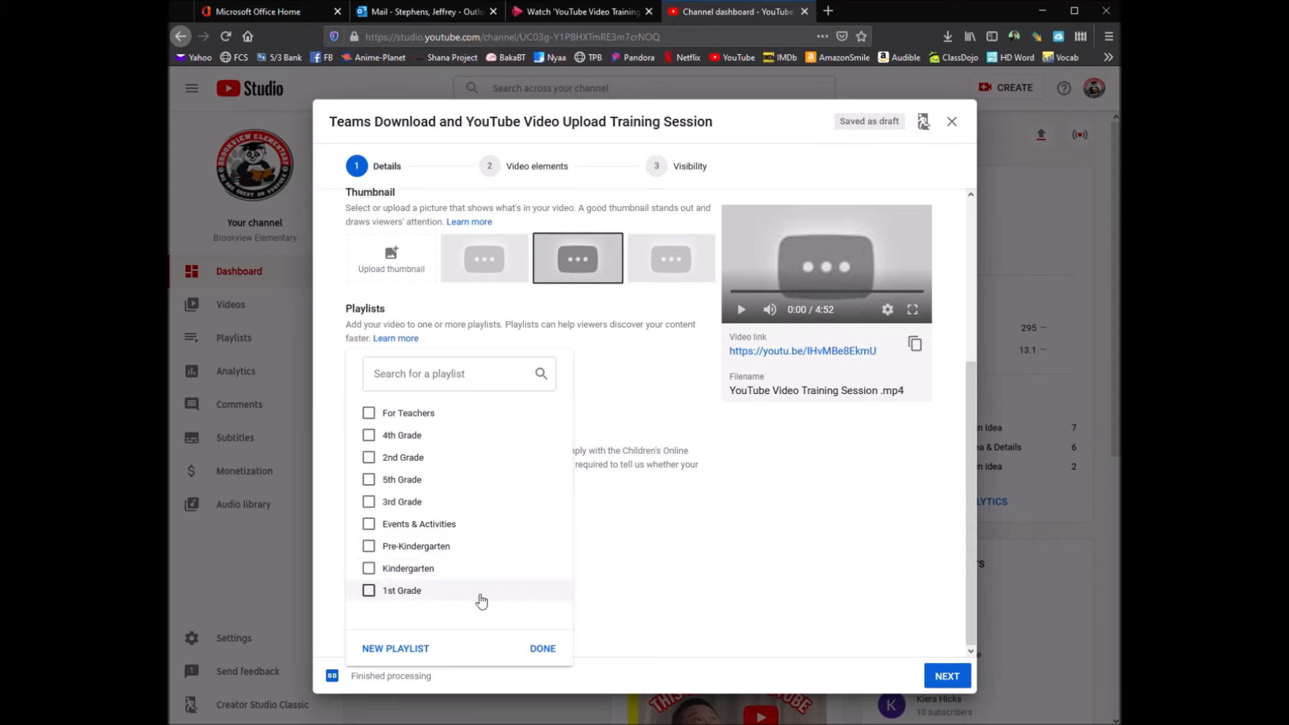
{"action": "left_click", "coordinate": [368, 413]}
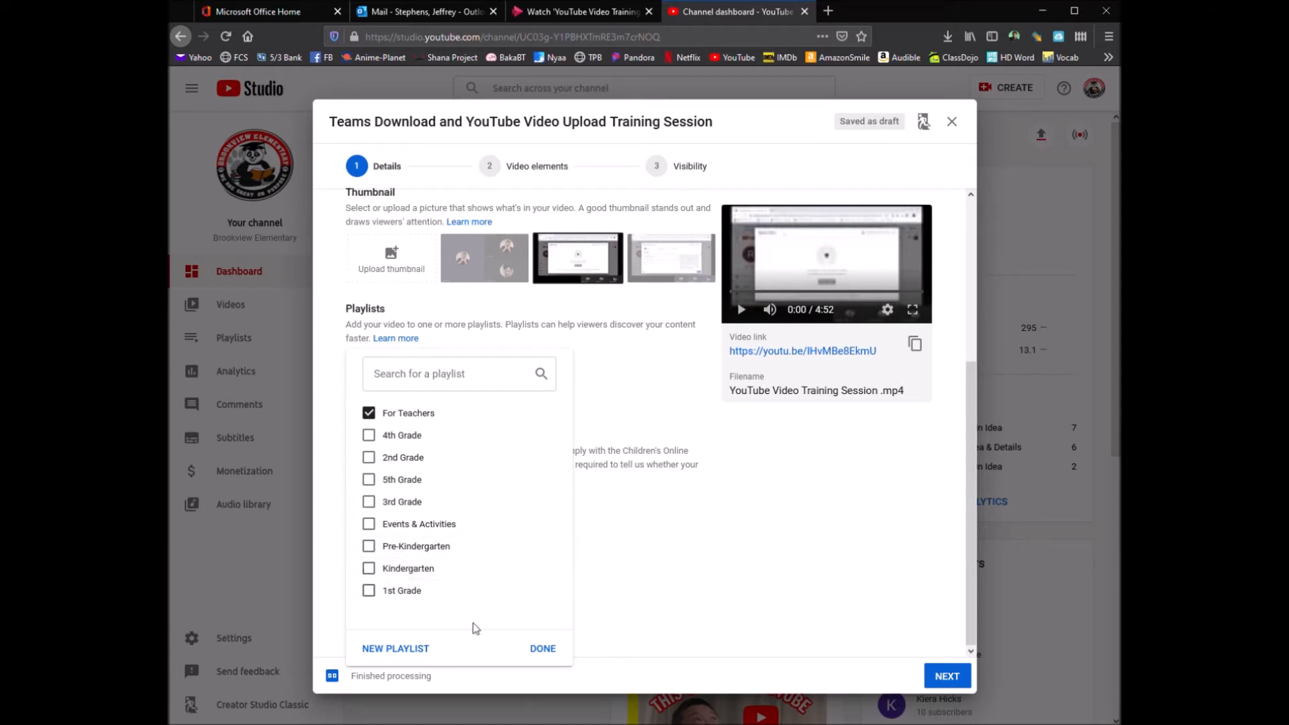
{"action": "left_click", "coordinate": [369, 546]}
{"action": "left_click", "coordinate": [371, 524]}
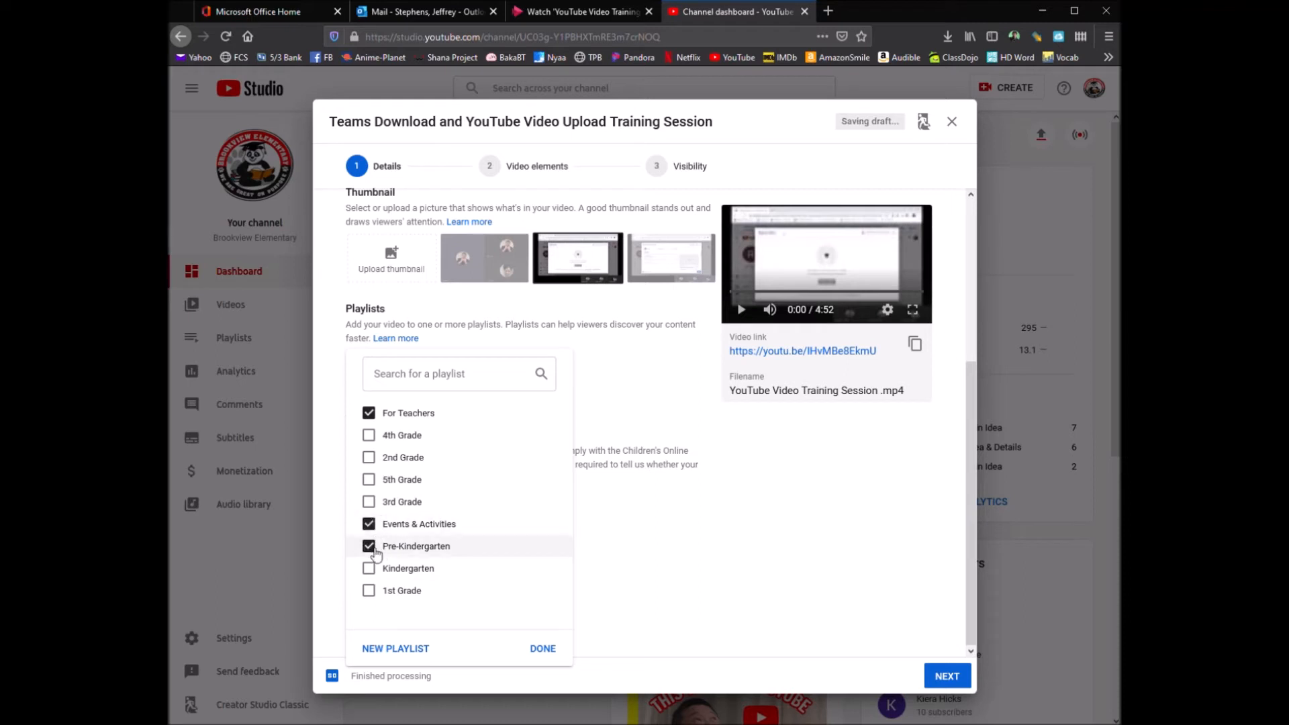
{"action": "left_click", "coordinate": [368, 546]}
{"action": "left_click", "coordinate": [368, 524]}
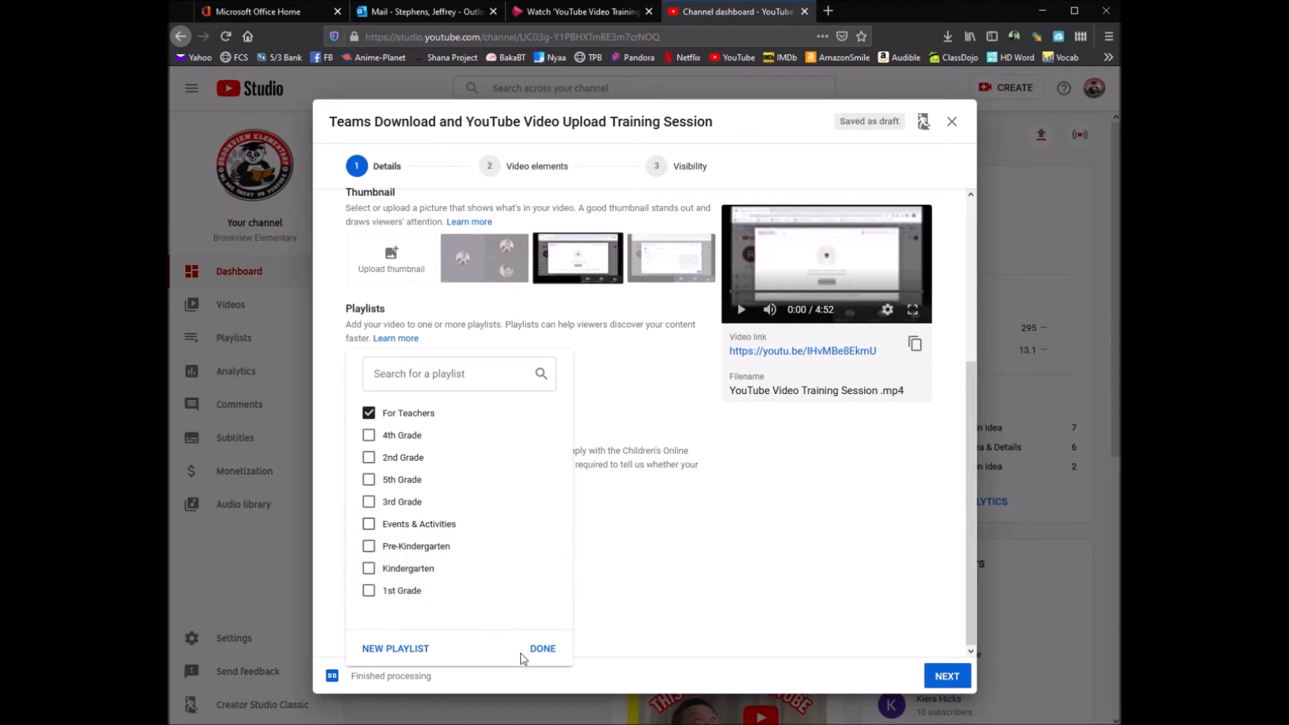
Step: Confirm the playlist selection and mark the video as not made for kids
{"action": "left_click", "coordinate": [554, 650]}
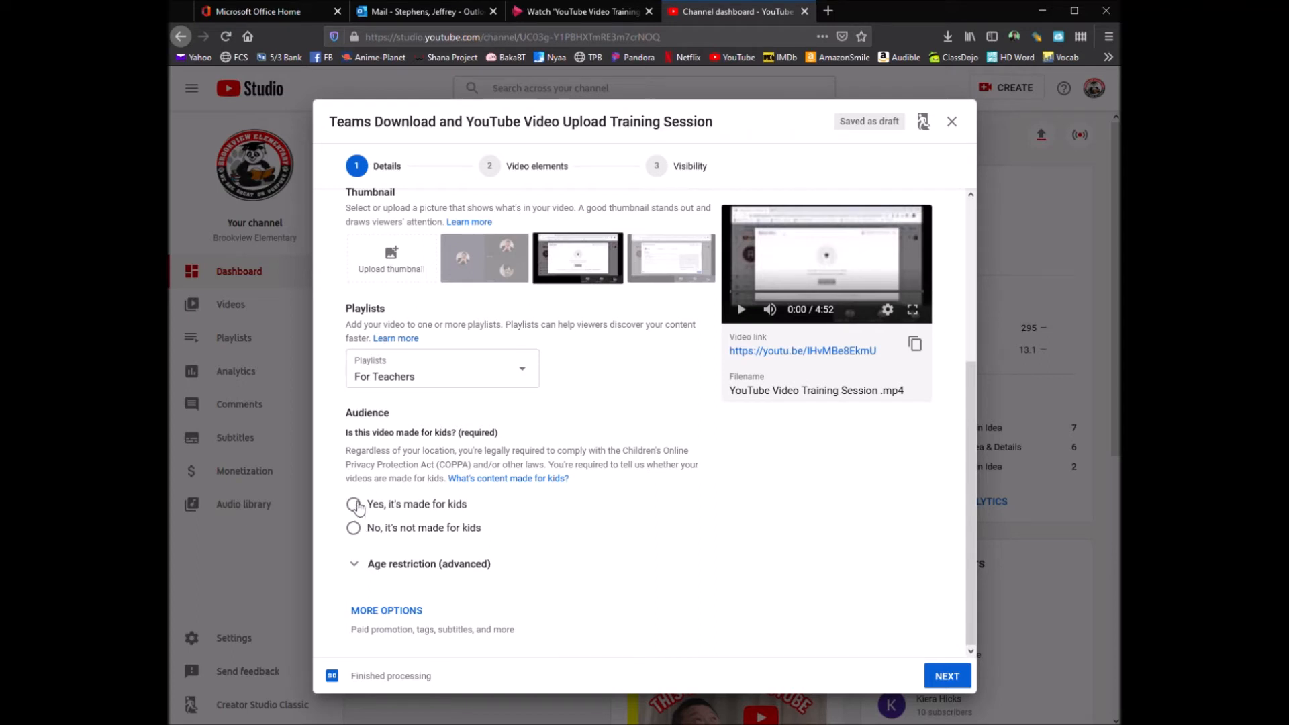
{"action": "left_click", "coordinate": [355, 531]}
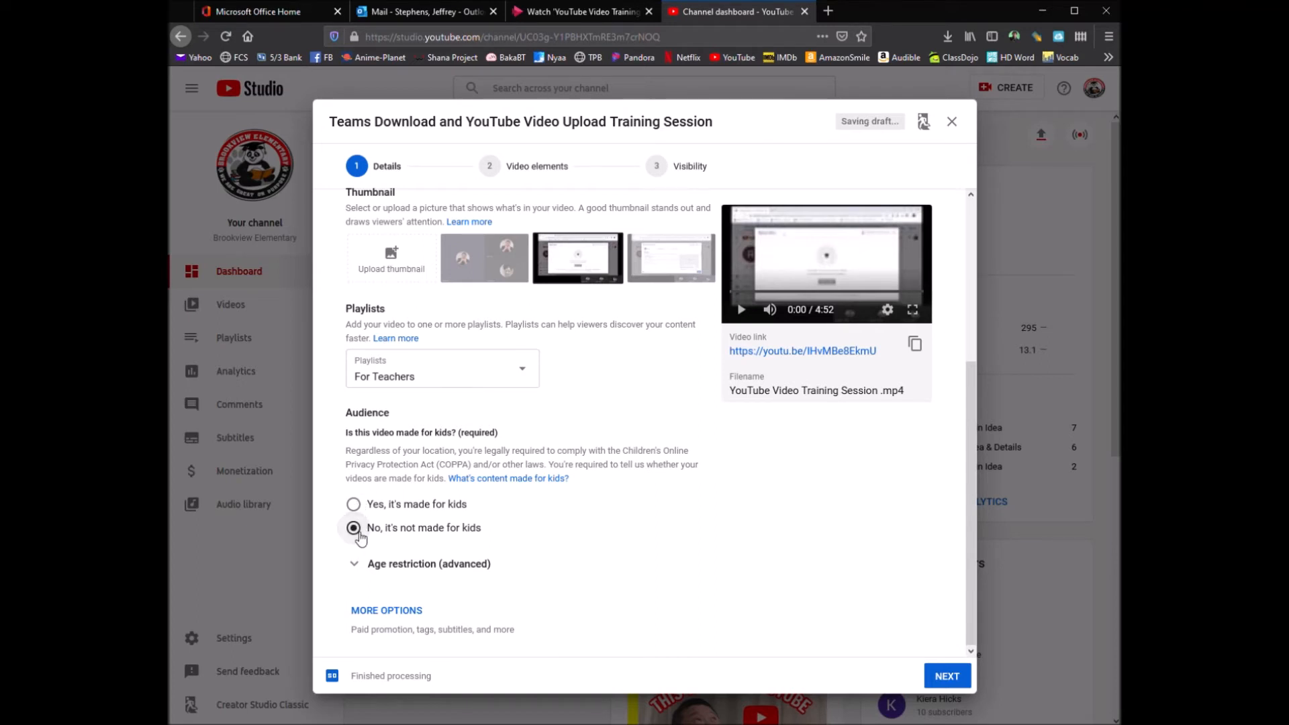
Step: Expand the additional video details and add the tags TEAMS, BVES and Fulton County
{"action": "left_click", "coordinate": [402, 610]}
{"action": "scroll", "coordinate": [600, 506], "scroll_direction": "down", "scroll_amount": 4}
{"action": "left_click", "coordinate": [507, 517]}
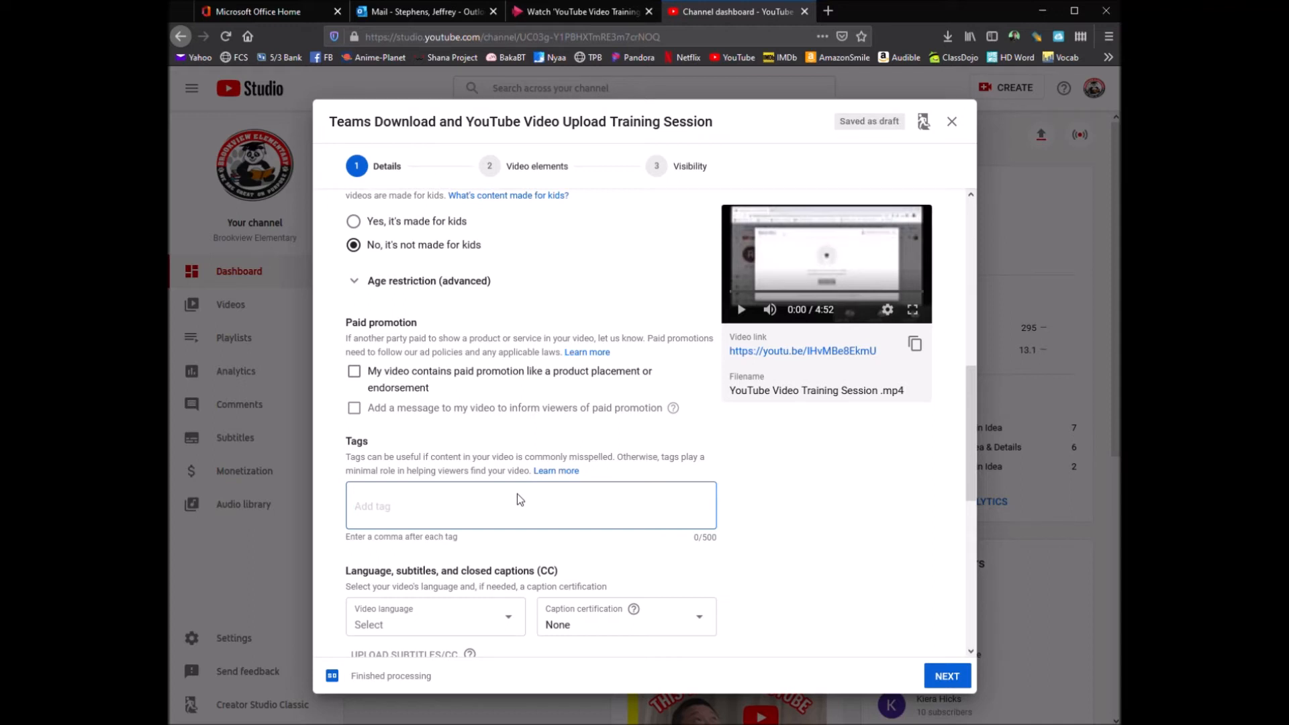
{"action": "type", "text": "TEAMs"}
{"action": "key", "text": "BackSpace"}
{"action": "type", "text": "S"}
{"action": "type", "text": ","}
{"action": "type", "text": "BVES,"}
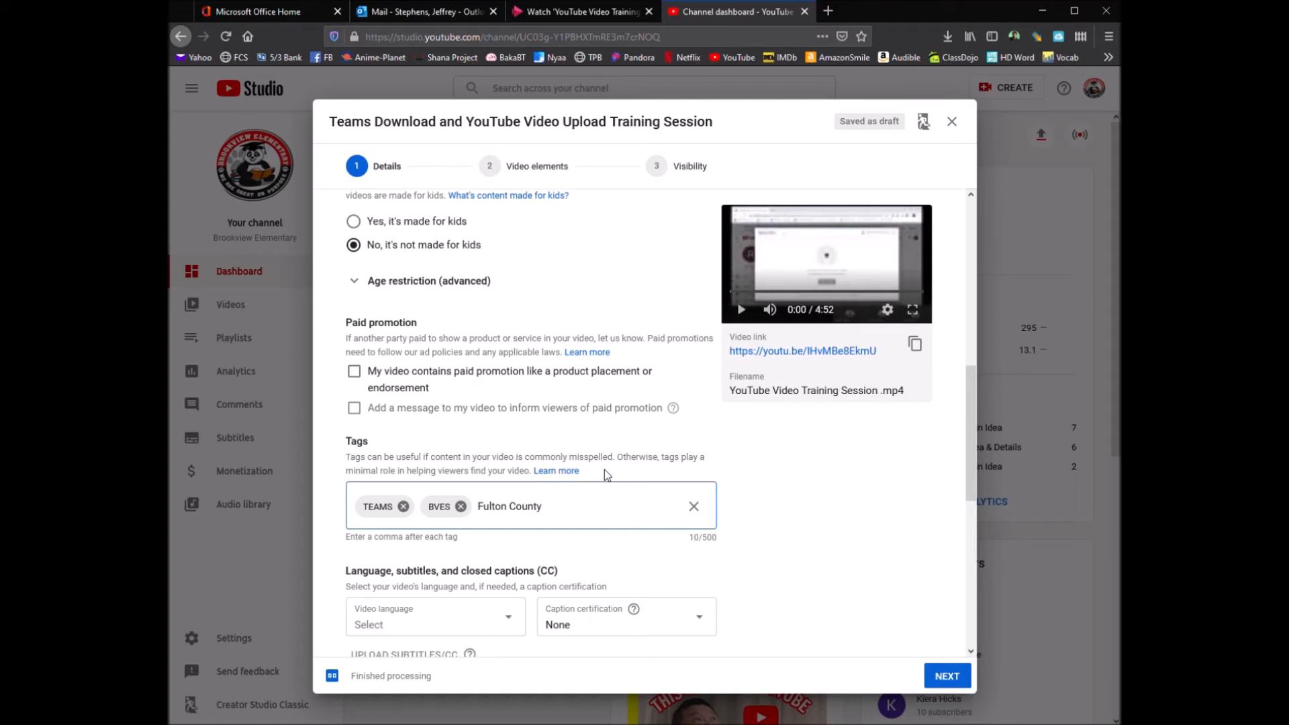
{"action": "key", "text": "comma"}
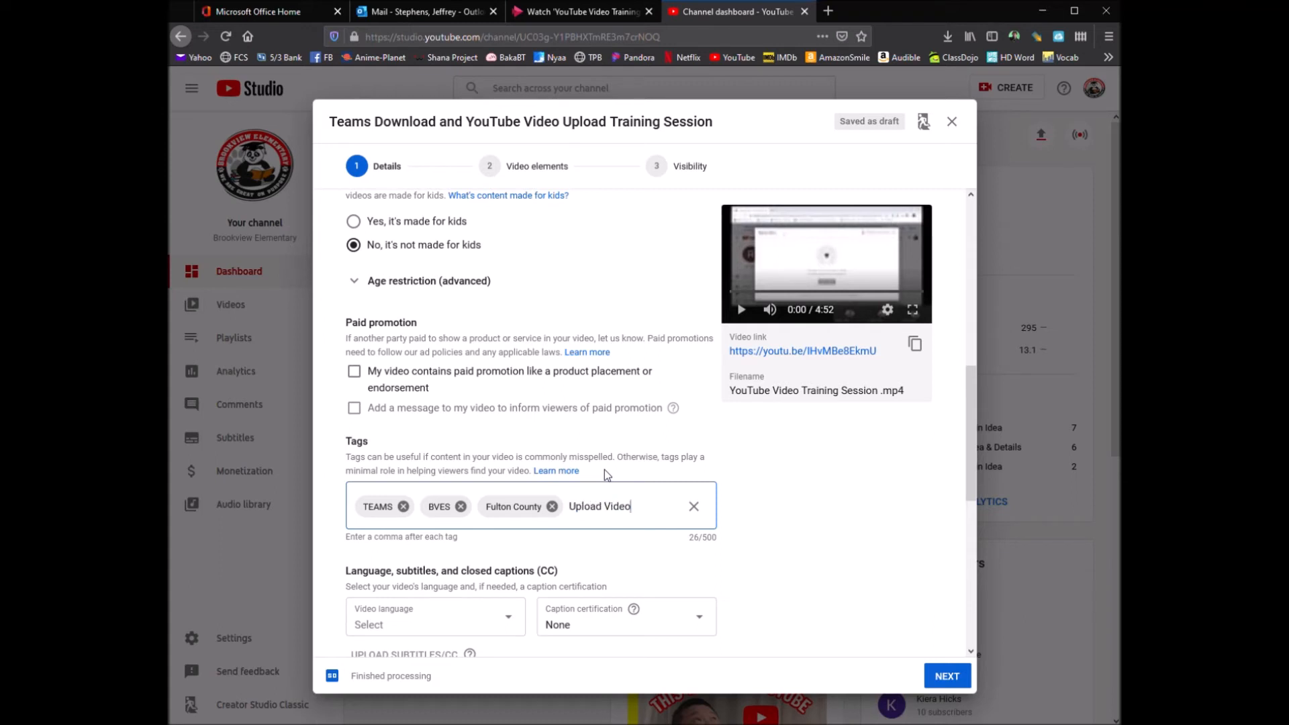
Step: Add the tags Upload Video, Download Video and Training to the video
{"action": "key", "text": "comma"}
{"action": "type", "text": "Dow"}
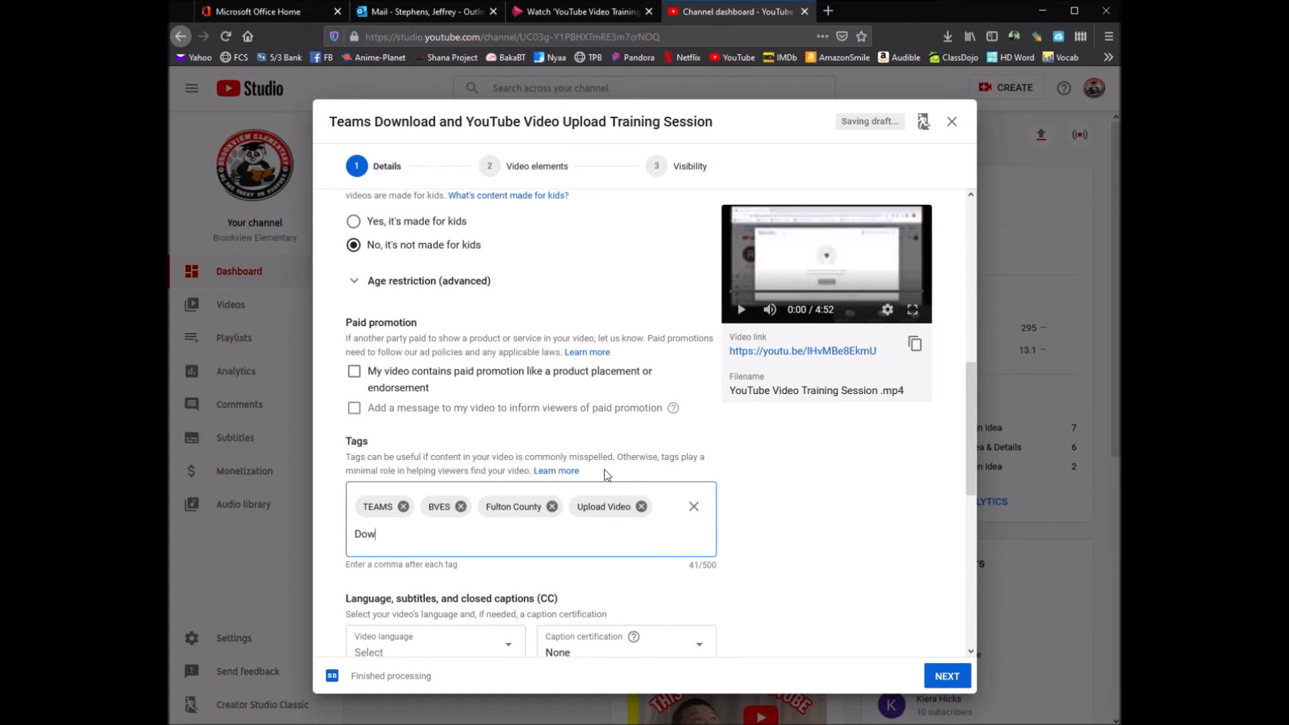
{"action": "type", "text": "nload Video"}
{"action": "key", "text": "comma"}
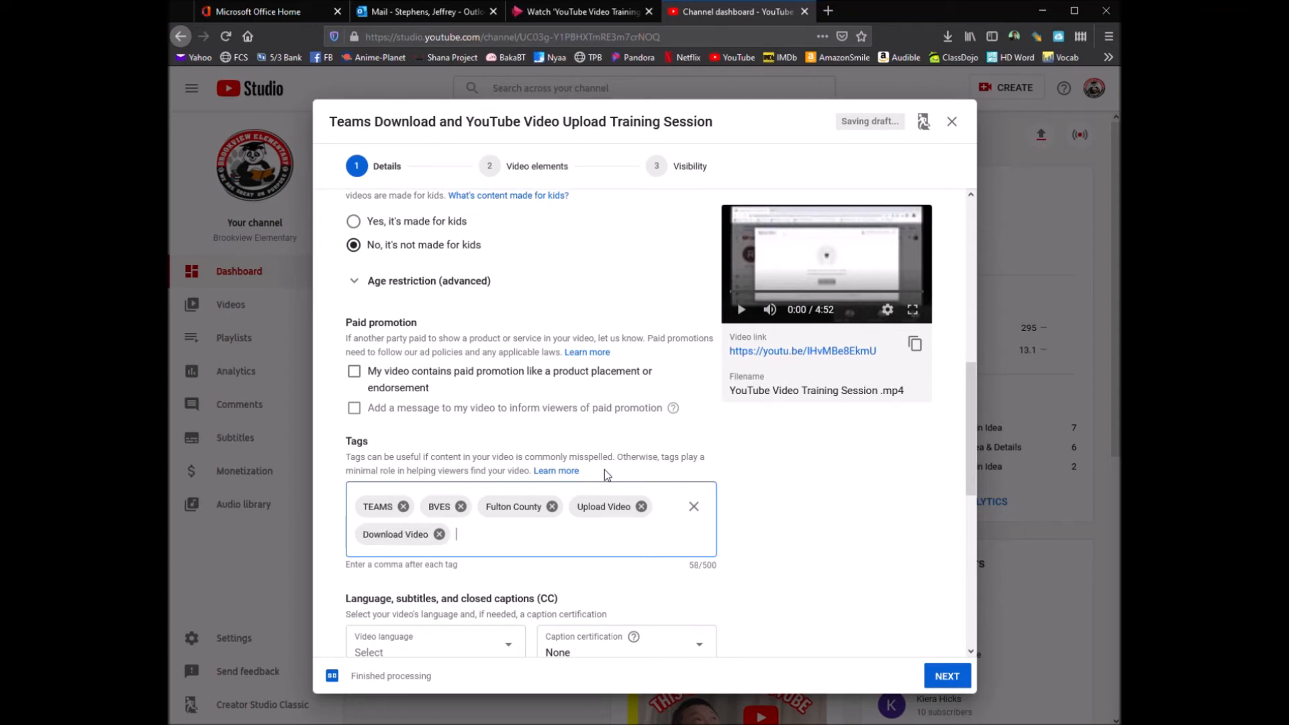
{"action": "type", "text": "Training"}
{"action": "key", "text": "comma"}
{"action": "left_click", "coordinate": [794, 554]}
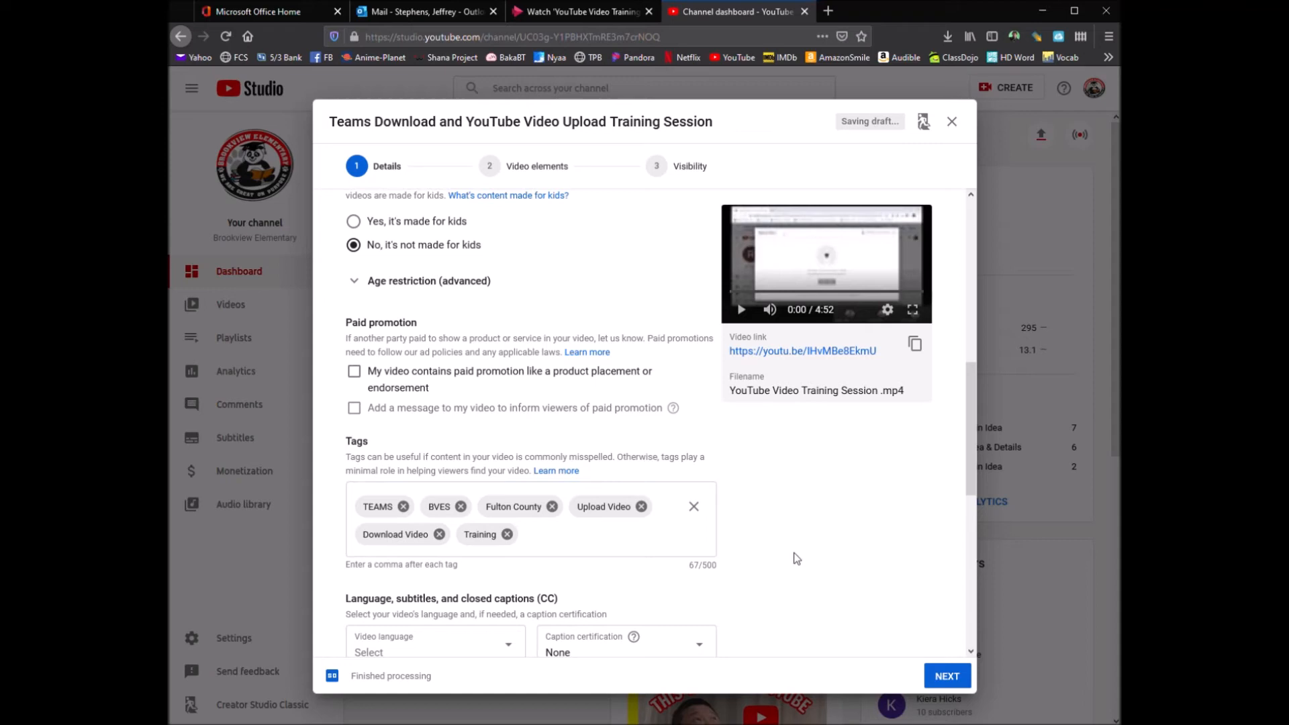
Step: Set the video's recording date to Apr 17, 2020
{"action": "scroll", "coordinate": [792, 553], "scroll_direction": "down", "scroll_amount": 3}
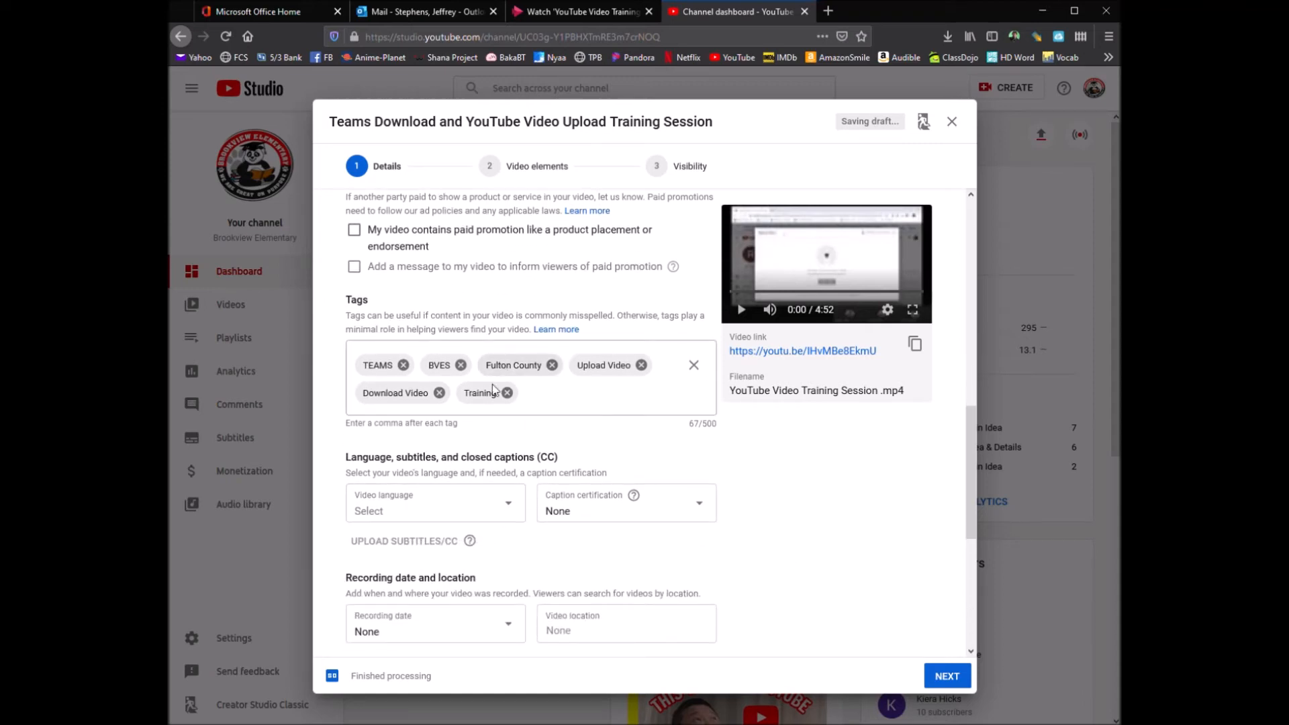
{"action": "scroll", "coordinate": [543, 510], "scroll_direction": "down", "scroll_amount": 3}
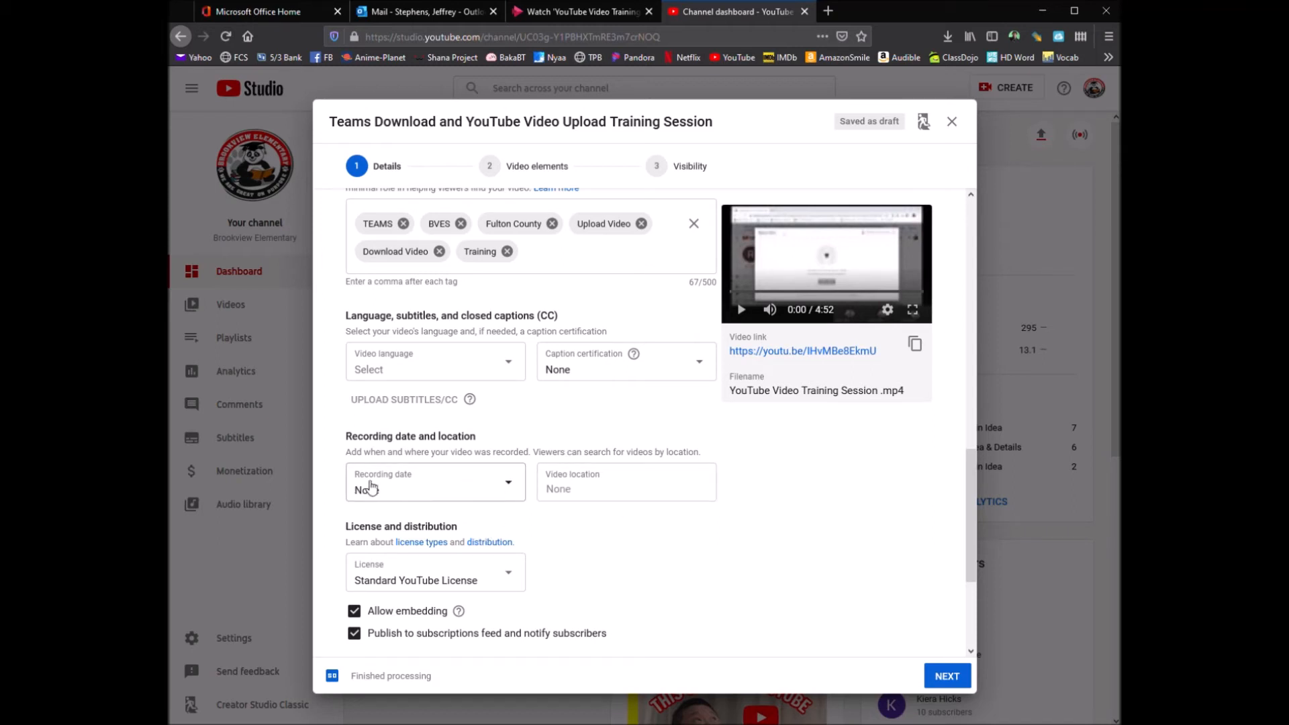
{"action": "left_click", "coordinate": [514, 485]}
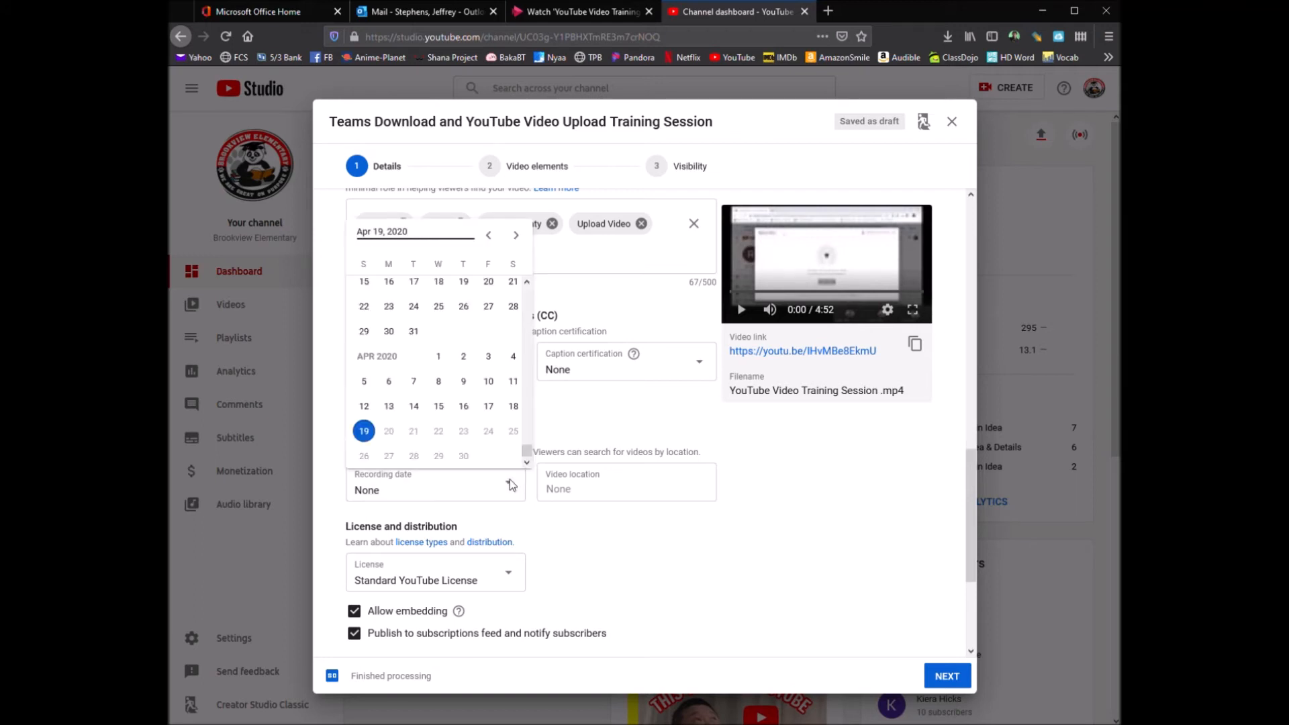
{"action": "left_click", "coordinate": [488, 406]}
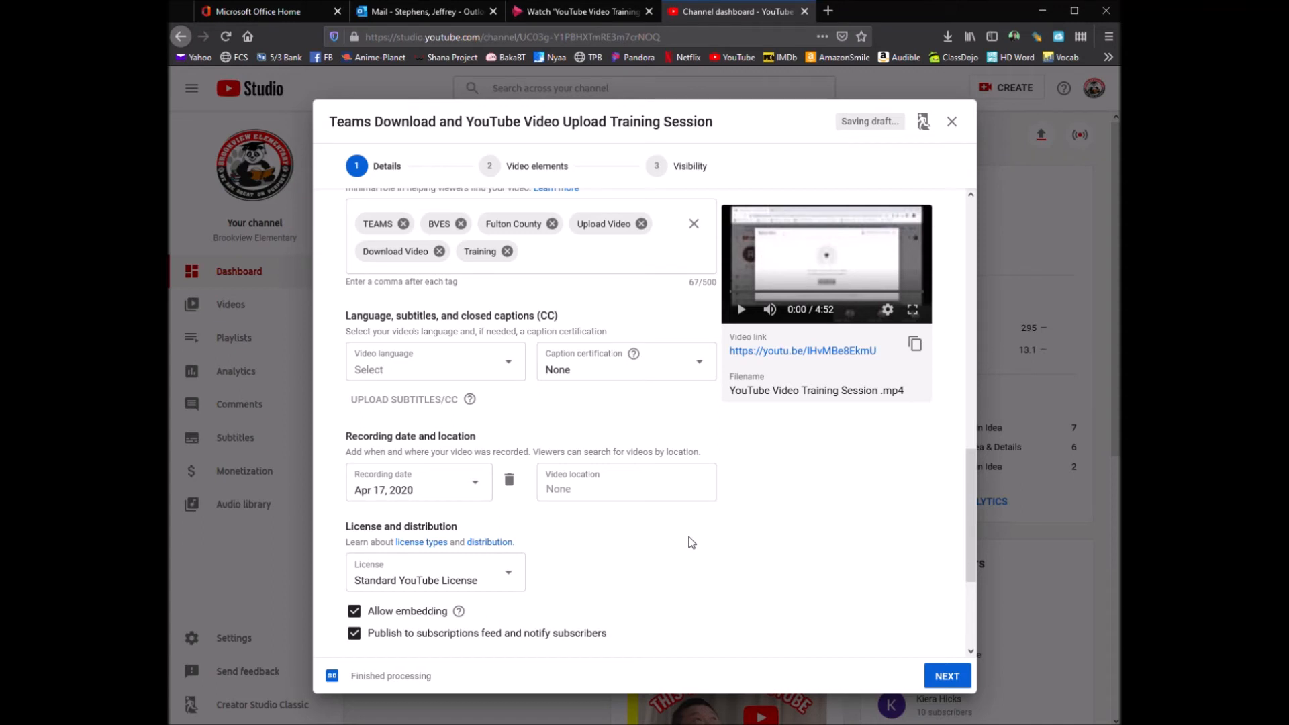
Step: Keep the remaining details as they are and proceed to the visibility settings without adding an end screen or cards
{"action": "scroll", "coordinate": [691, 542], "scroll_direction": "down", "scroll_amount": 3}
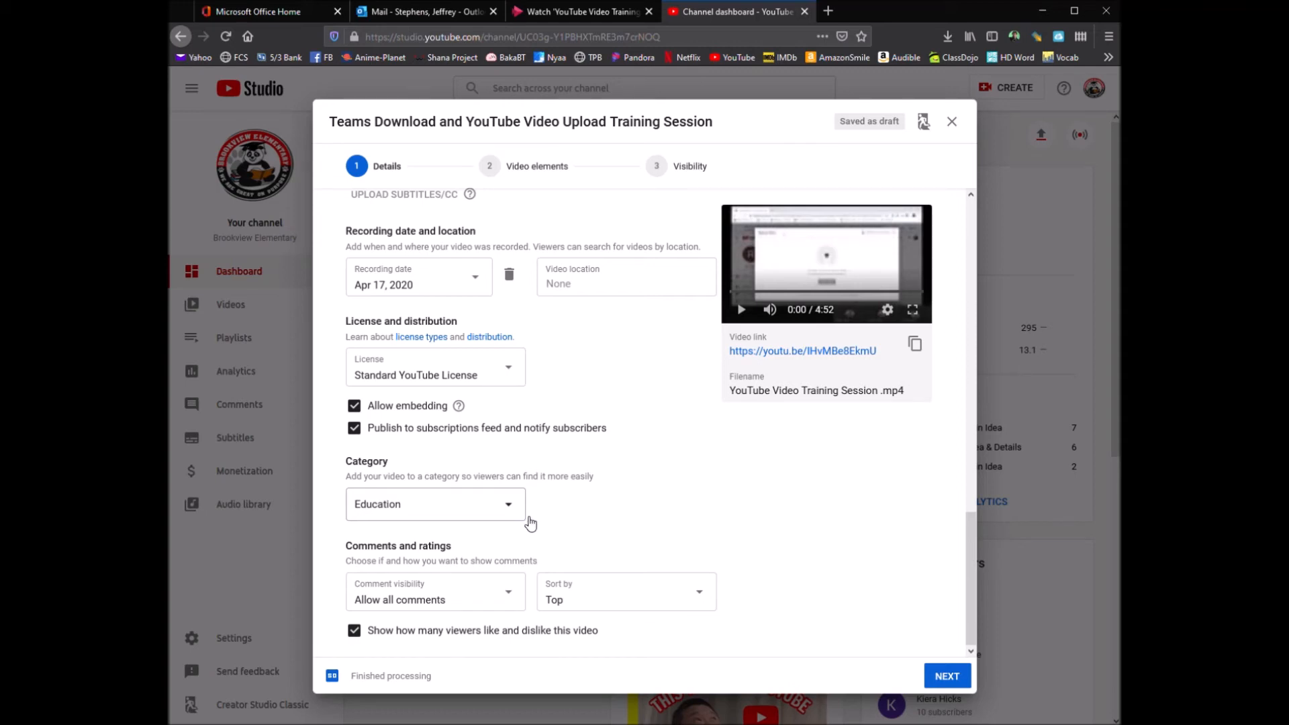
{"action": "left_click", "coordinate": [958, 678]}
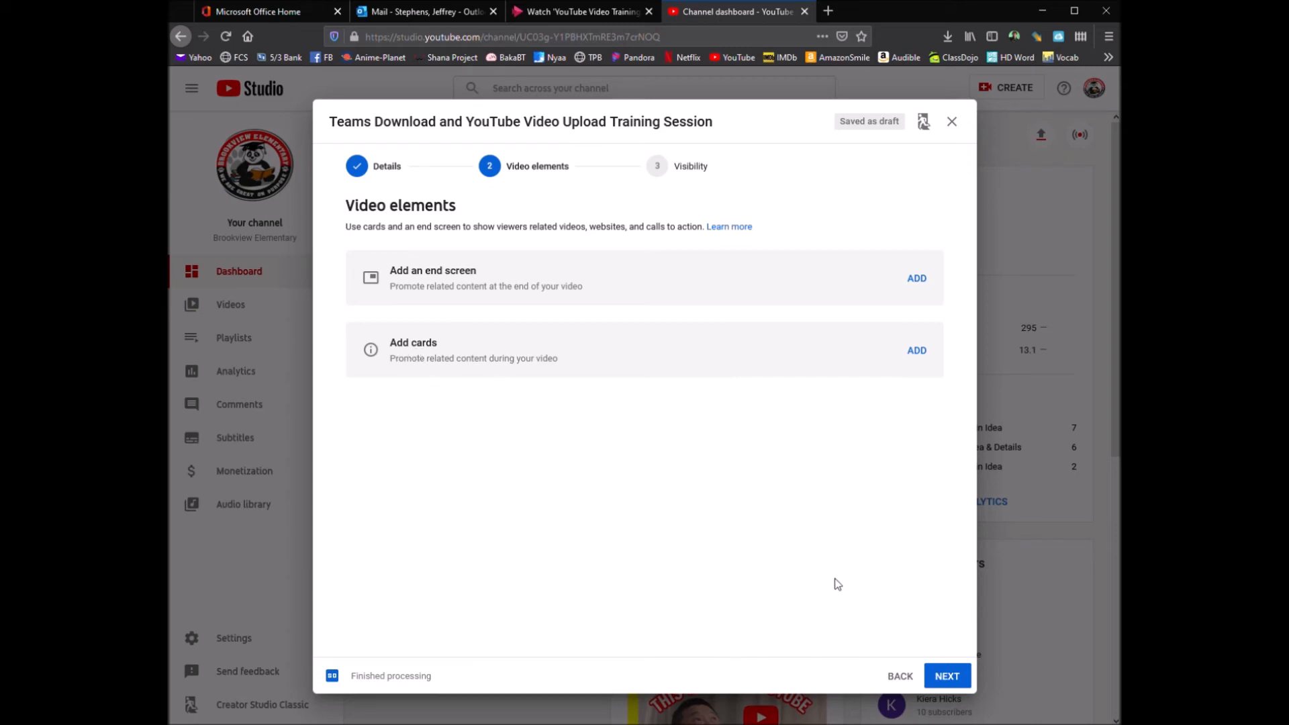
{"action": "left_click", "coordinate": [947, 676]}
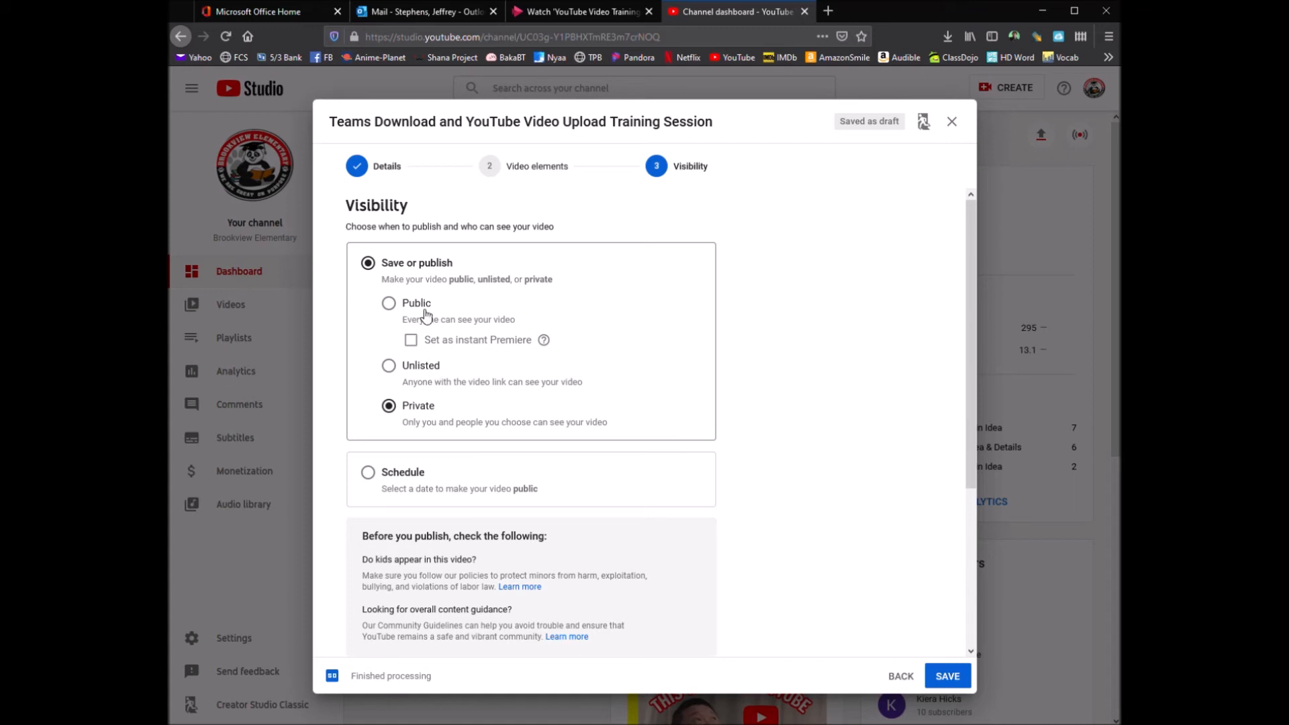
Step: Try the Public, Unlisted and Private visibility options in turn, and return to Public
{"action": "left_click", "coordinate": [389, 302]}
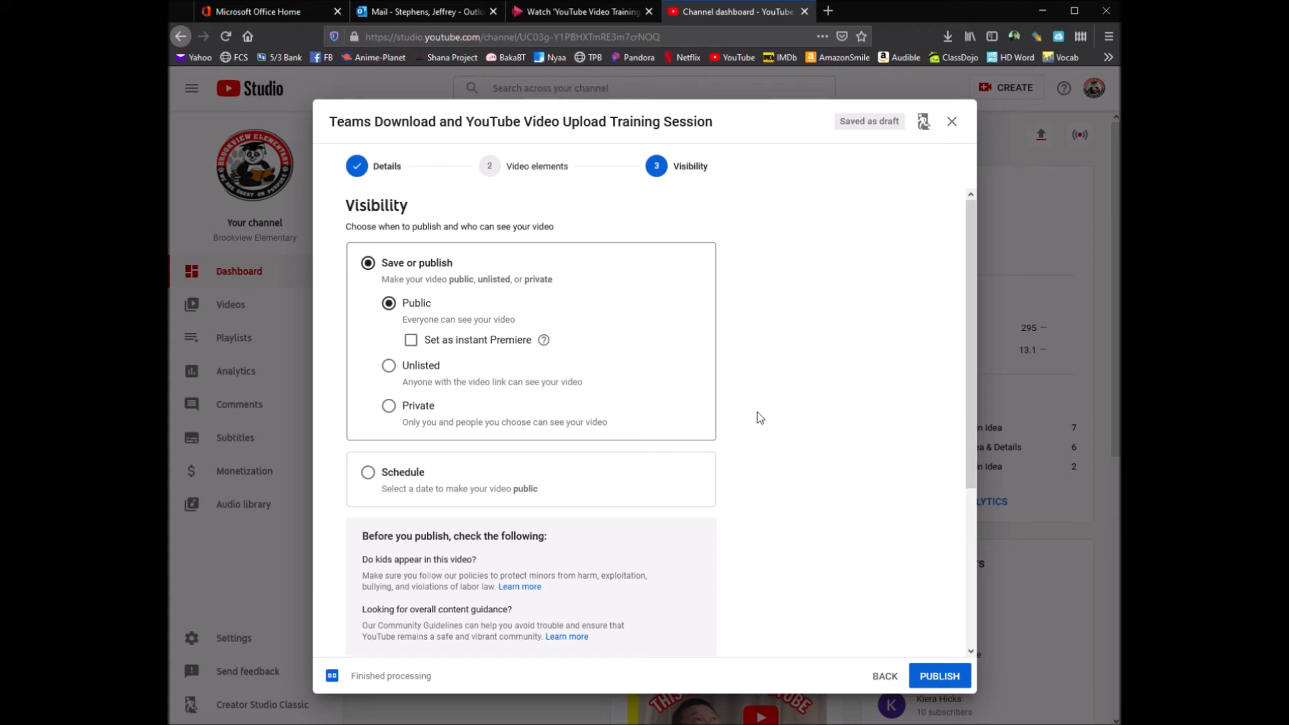
{"action": "left_click", "coordinate": [394, 368]}
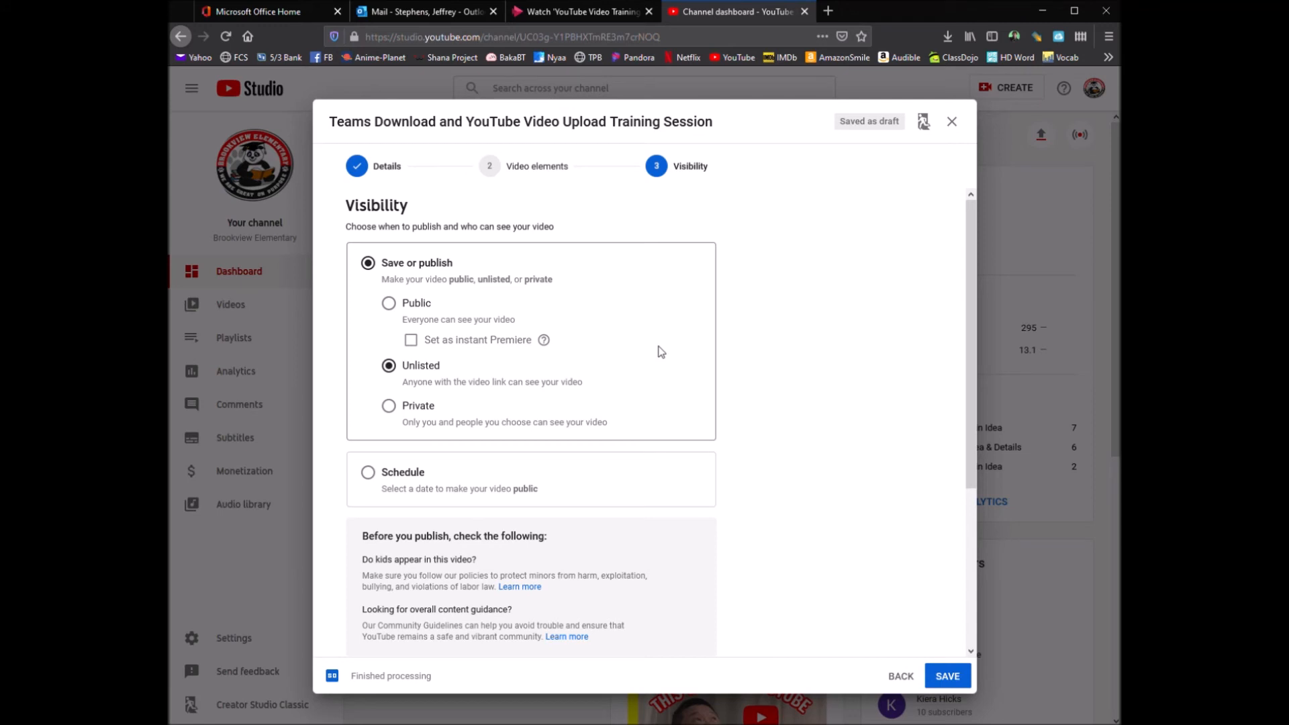
{"action": "left_click_drag", "start_coordinate": [401, 384], "coordinate": [583, 391]}
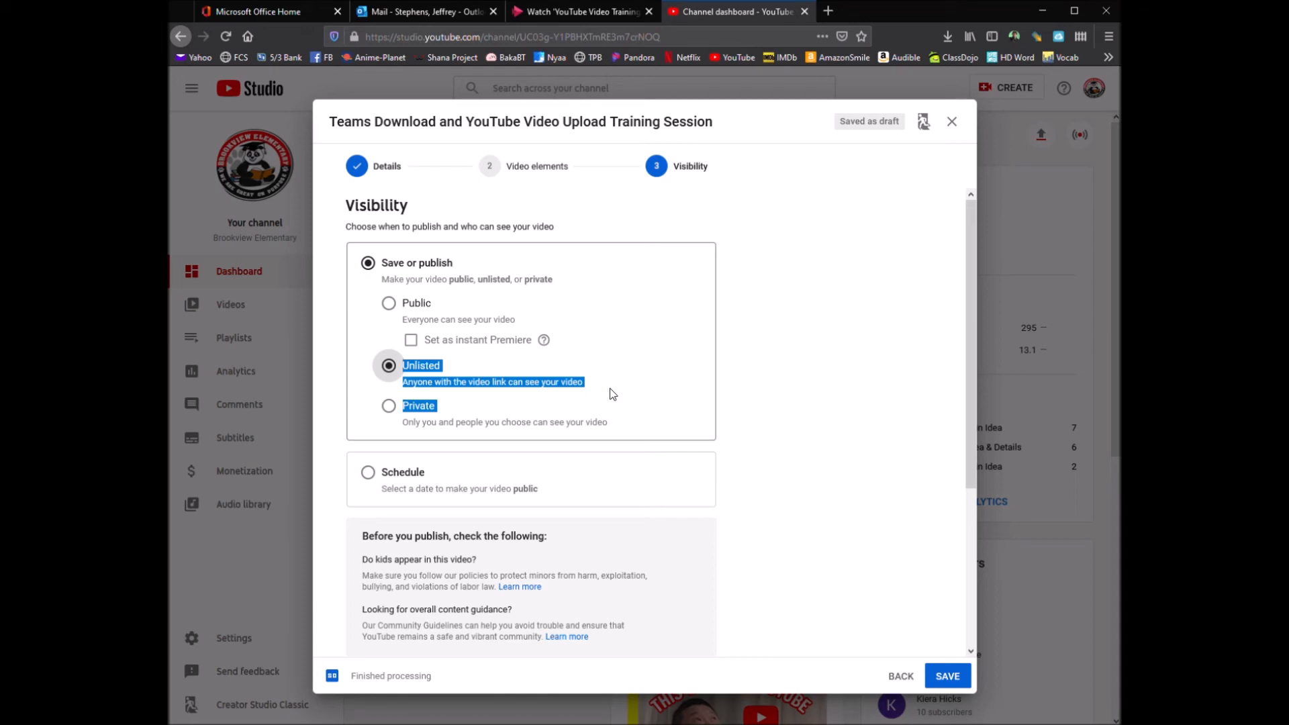
{"action": "left_click", "coordinate": [609, 394]}
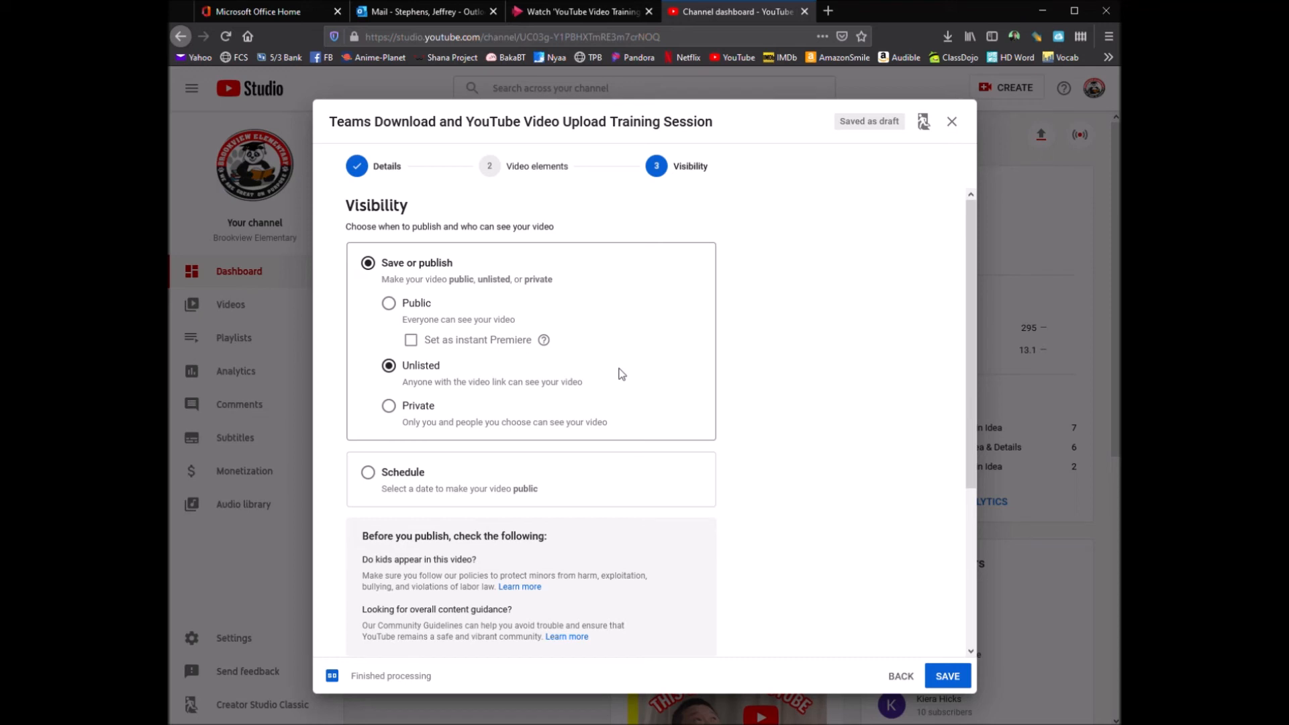
{"action": "left_click", "coordinate": [388, 406]}
{"action": "left_click_drag", "start_coordinate": [402, 405], "coordinate": [626, 420]}
{"action": "left_click", "coordinate": [633, 422]}
{"action": "left_click", "coordinate": [390, 303]}
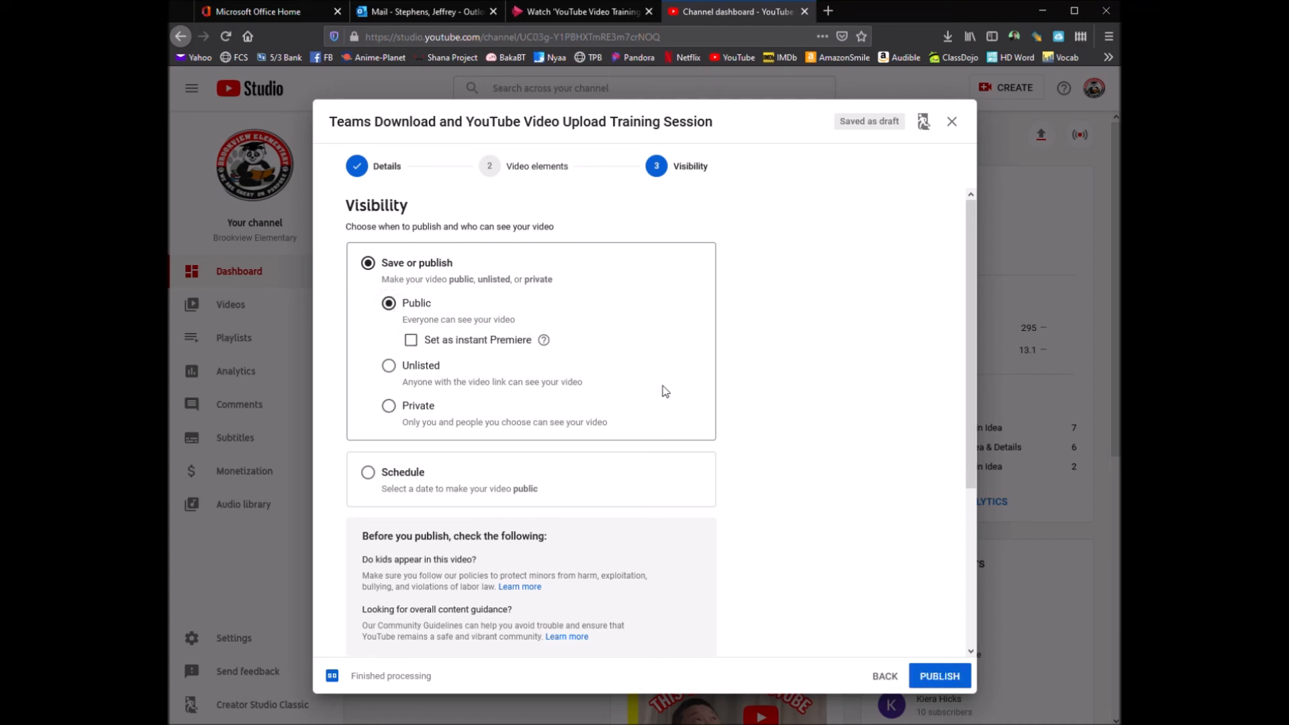
Step: Schedule the video to go public on Apr 24, 2020 at 12:00 AM and dismiss the confirmation
{"action": "scroll", "coordinate": [694, 433], "scroll_direction": "down", "scroll_amount": 3}
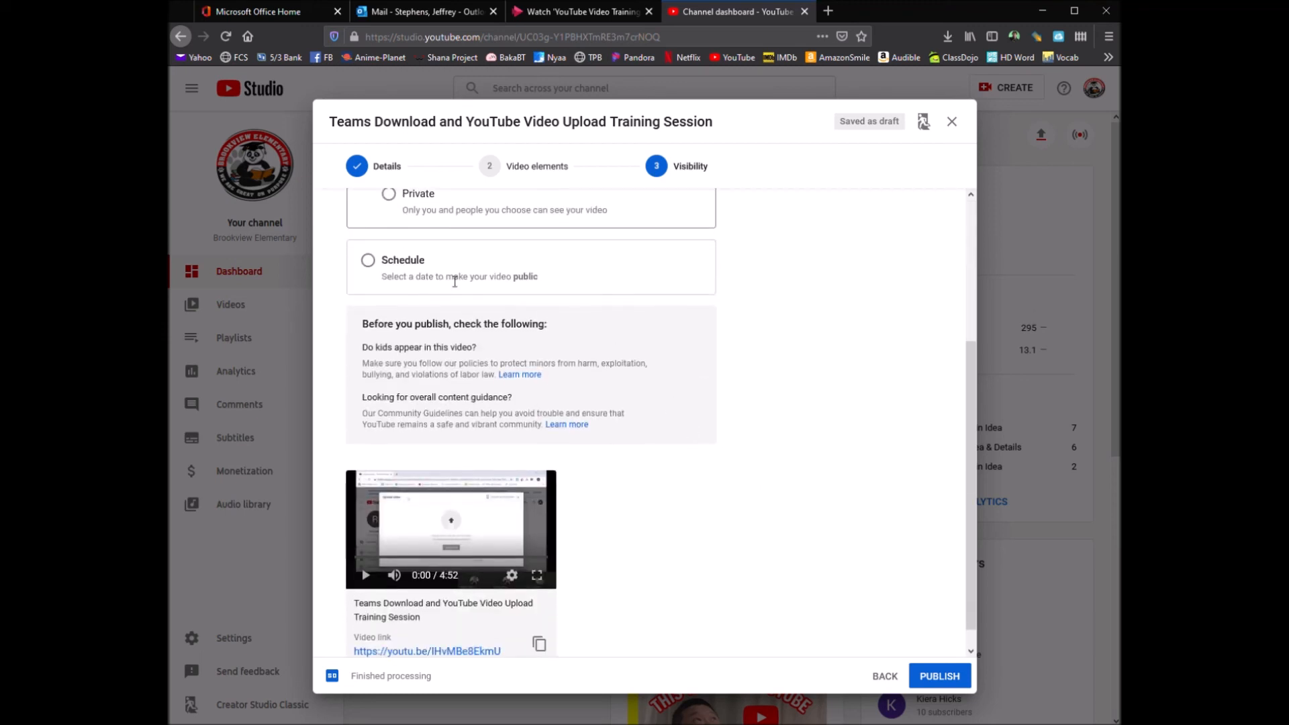
{"action": "left_click", "coordinate": [368, 262]}
{"action": "scroll", "coordinate": [741, 510], "scroll_direction": "up", "scroll_amount": 1}
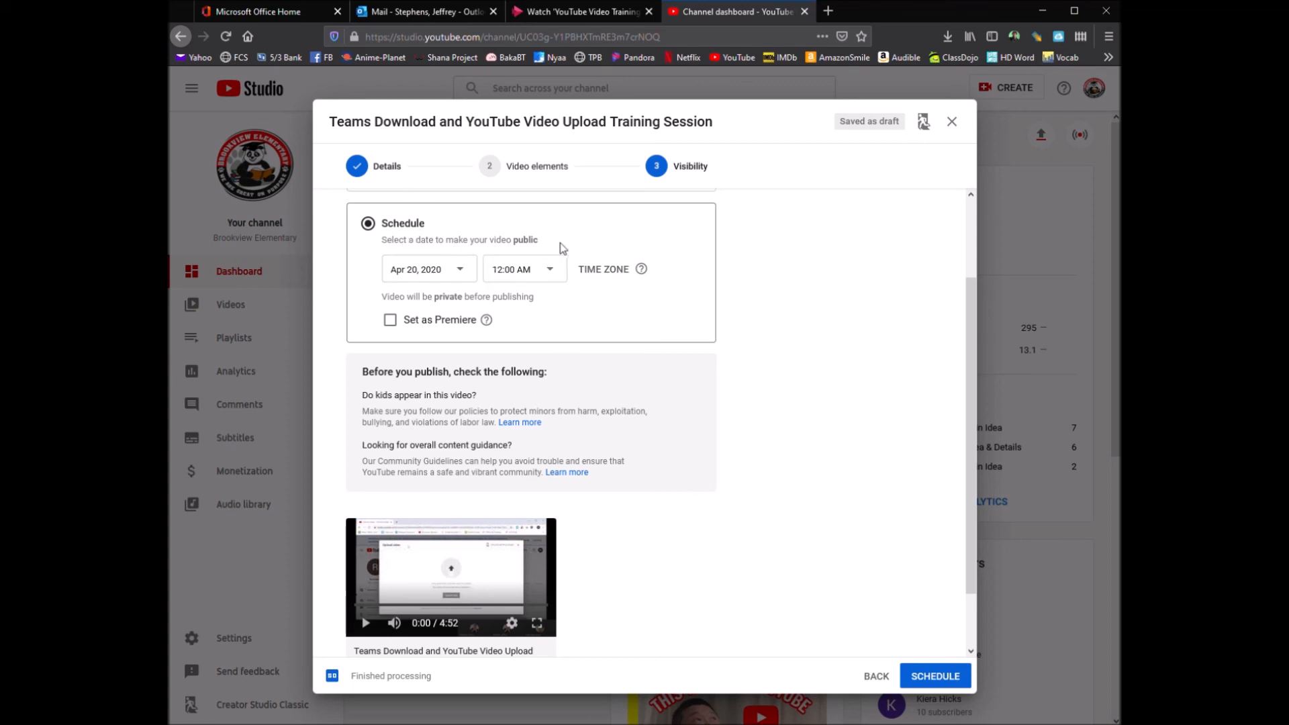
{"action": "left_click", "coordinate": [470, 269]}
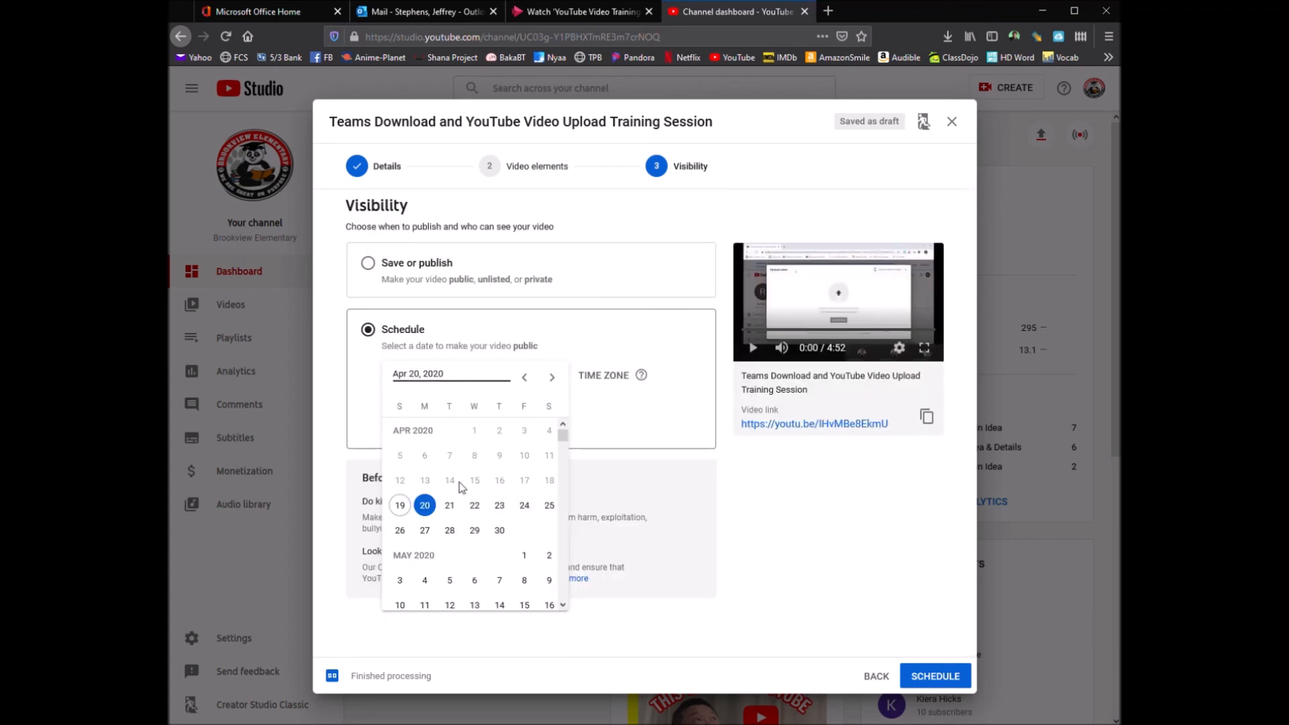
{"action": "left_click", "coordinate": [525, 506]}
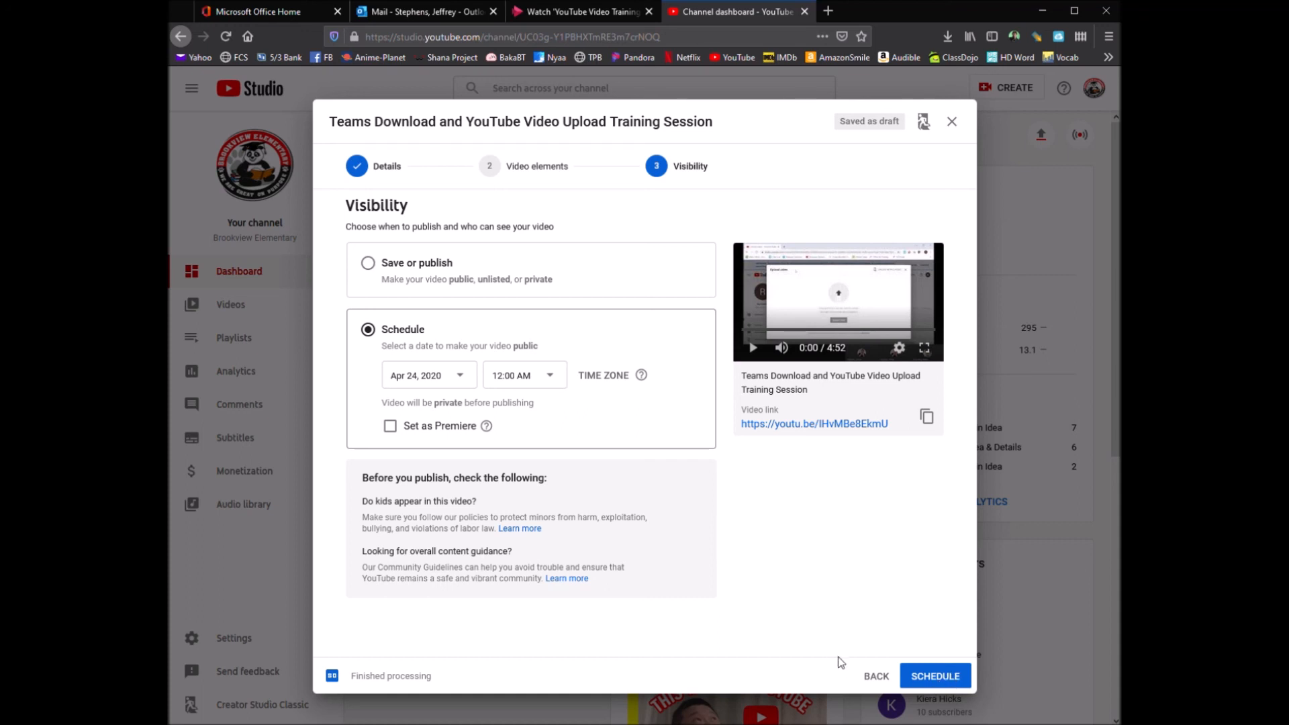
{"action": "left_click", "coordinate": [926, 675]}
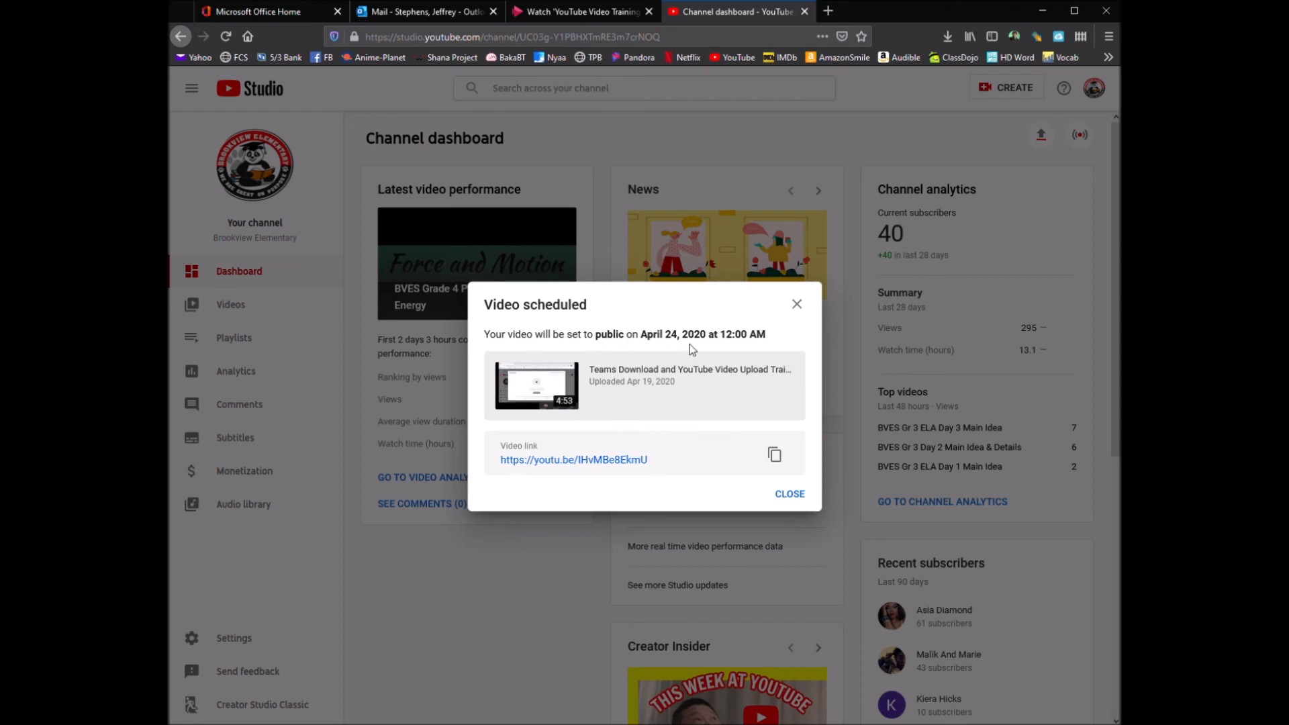
{"action": "left_click", "coordinate": [797, 496]}
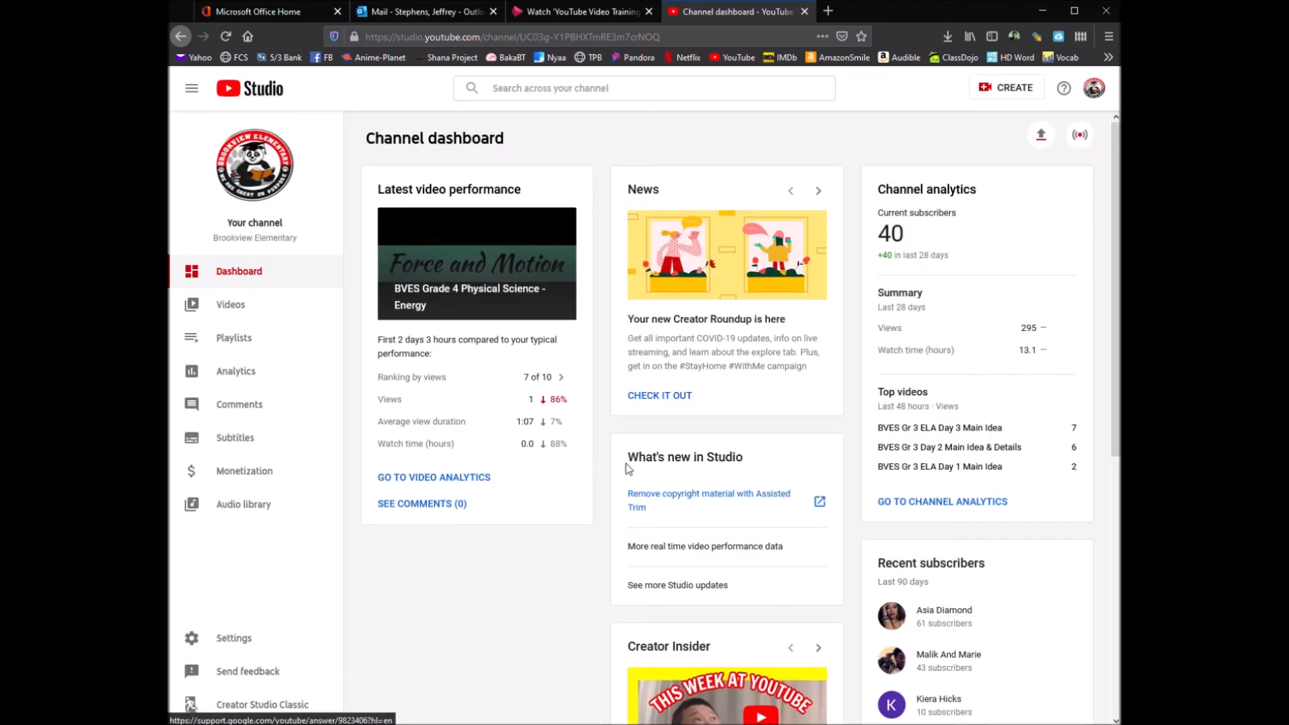
Step: In the channel's video list, change the scheduled Teams Download video's visibility to Public and save it
{"action": "left_click", "coordinate": [237, 307]}
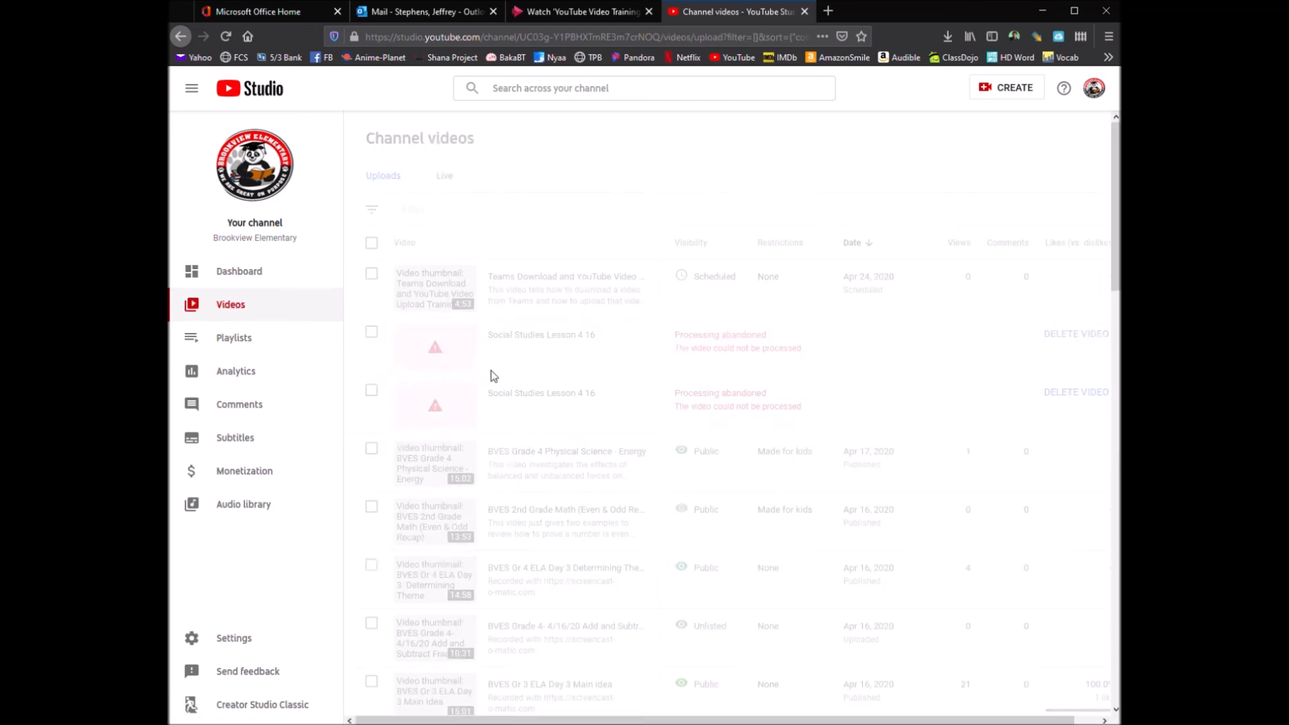
{"action": "left_click", "coordinate": [726, 277]}
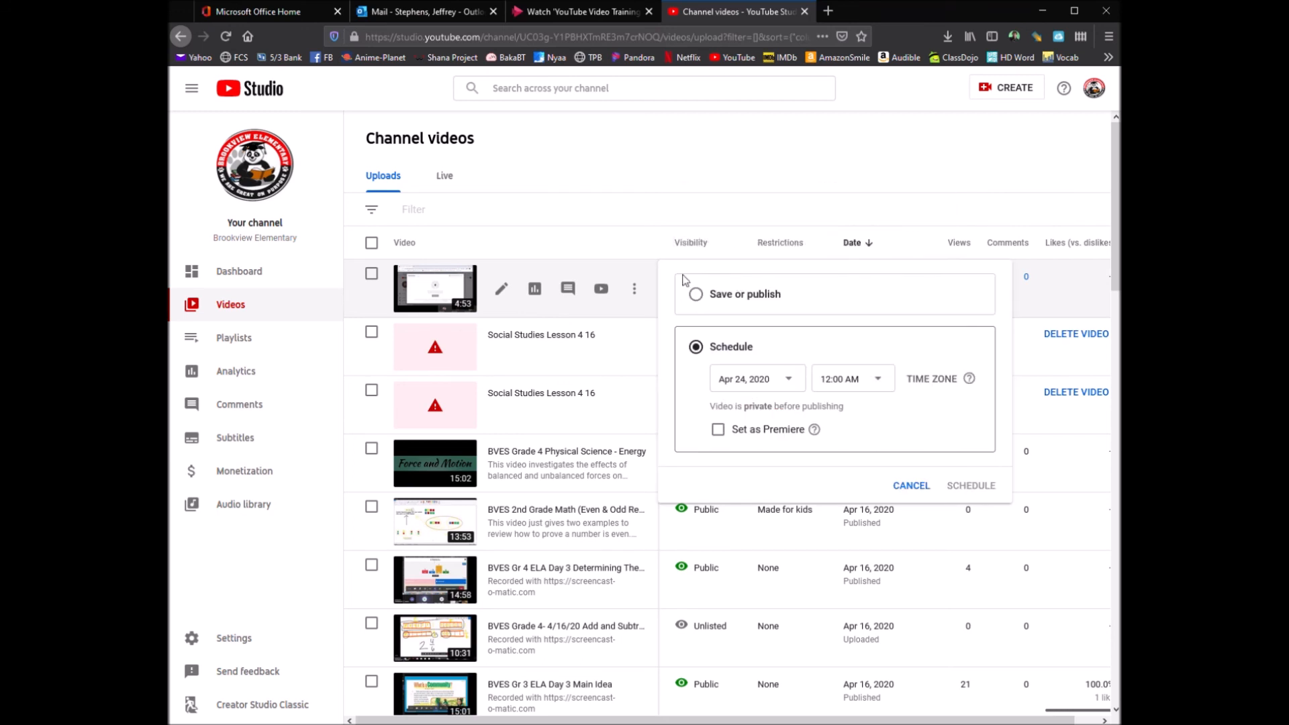
{"action": "left_click", "coordinate": [635, 224]}
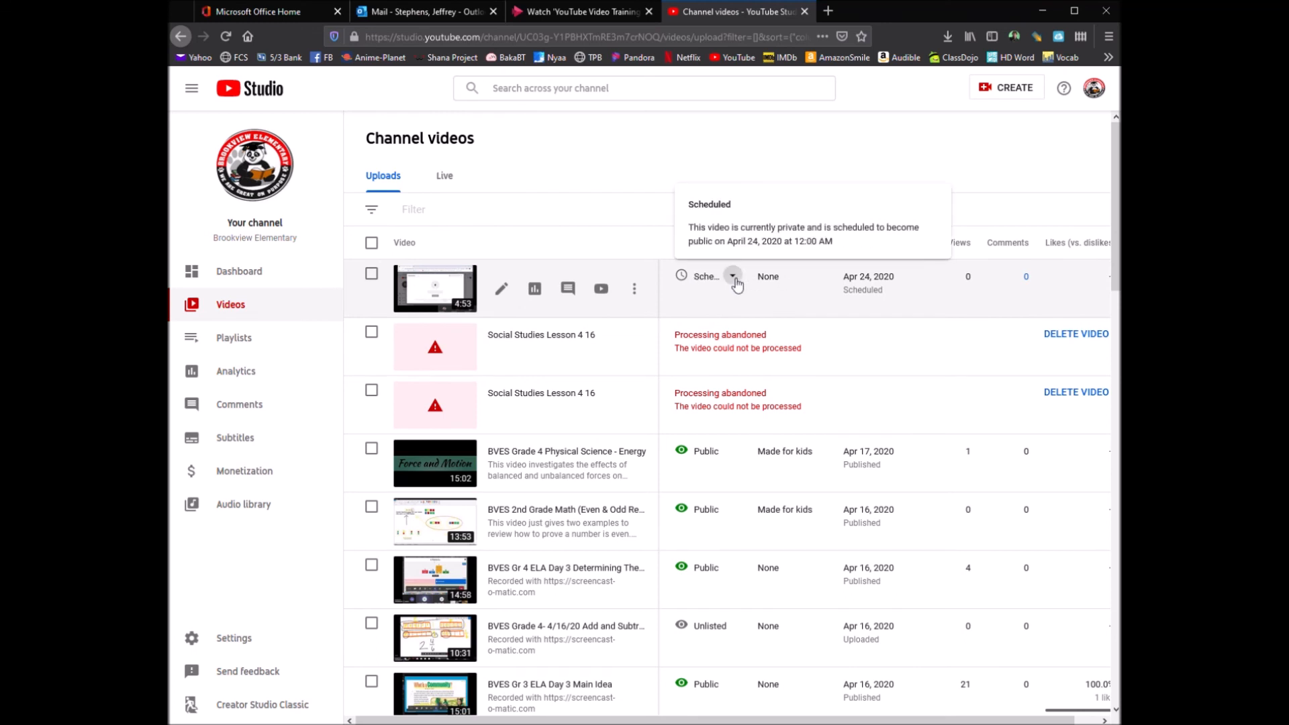
{"action": "left_click", "coordinate": [734, 281]}
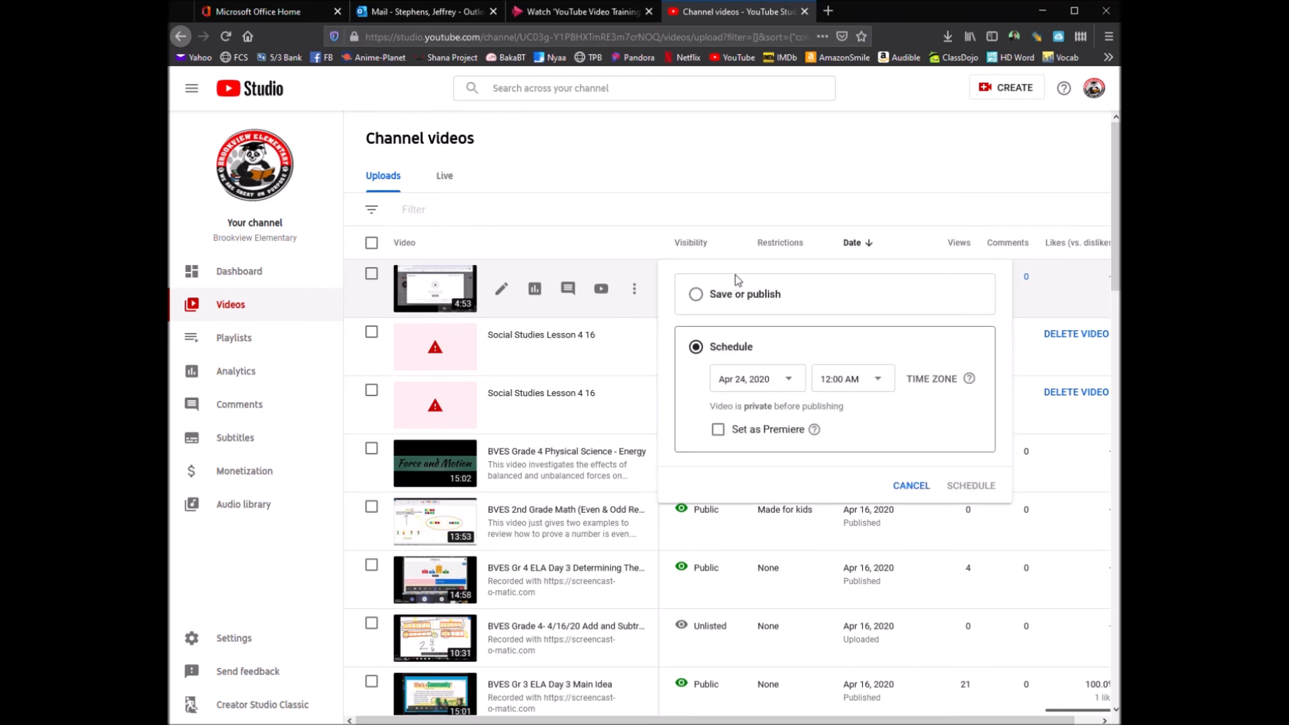
{"action": "left_click", "coordinate": [698, 296]}
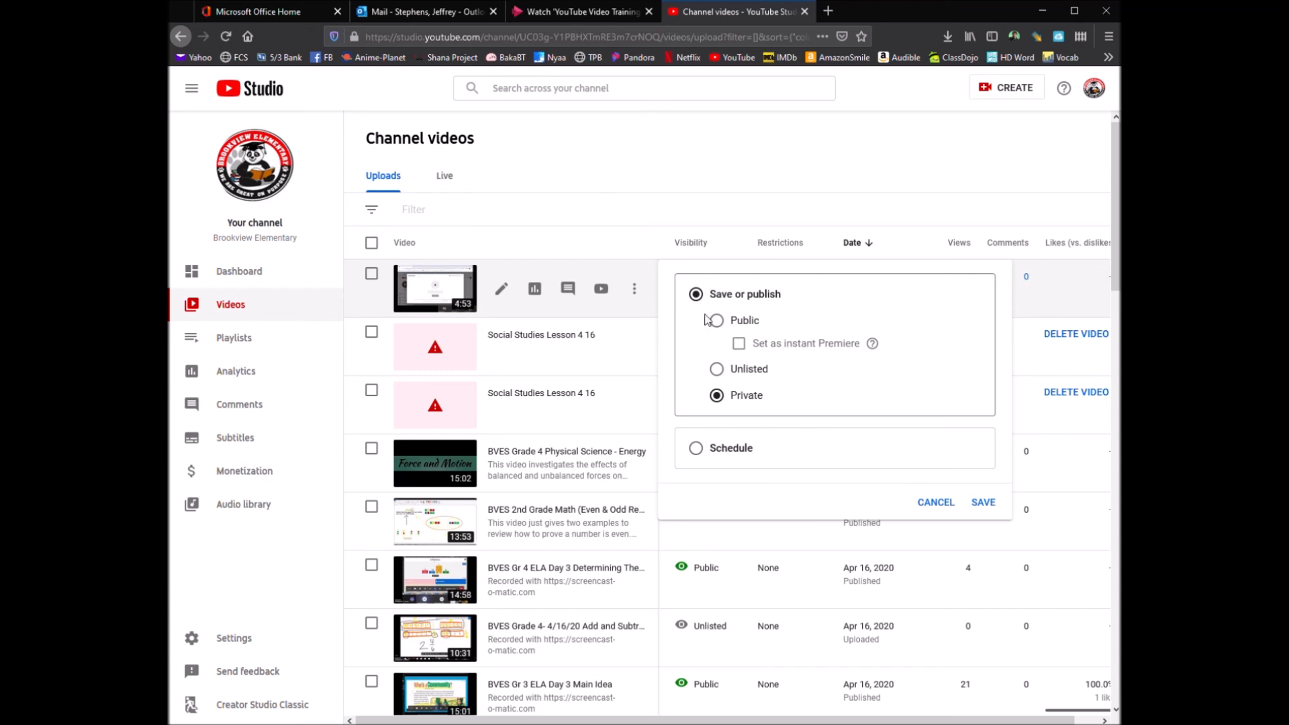
{"action": "left_click", "coordinate": [717, 321]}
{"action": "left_click", "coordinate": [977, 505]}
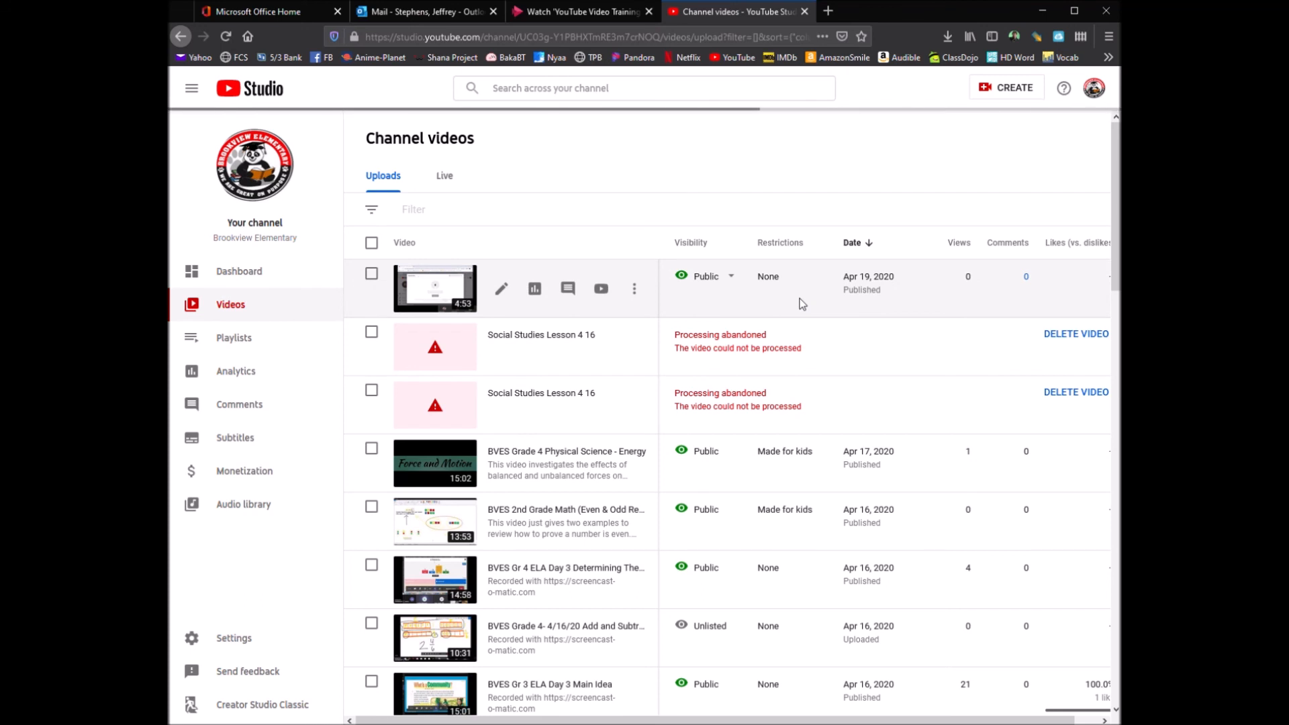
Step: View the further options for the Teams Download video, including its shareable link, and close them
{"action": "left_click", "coordinate": [633, 289]}
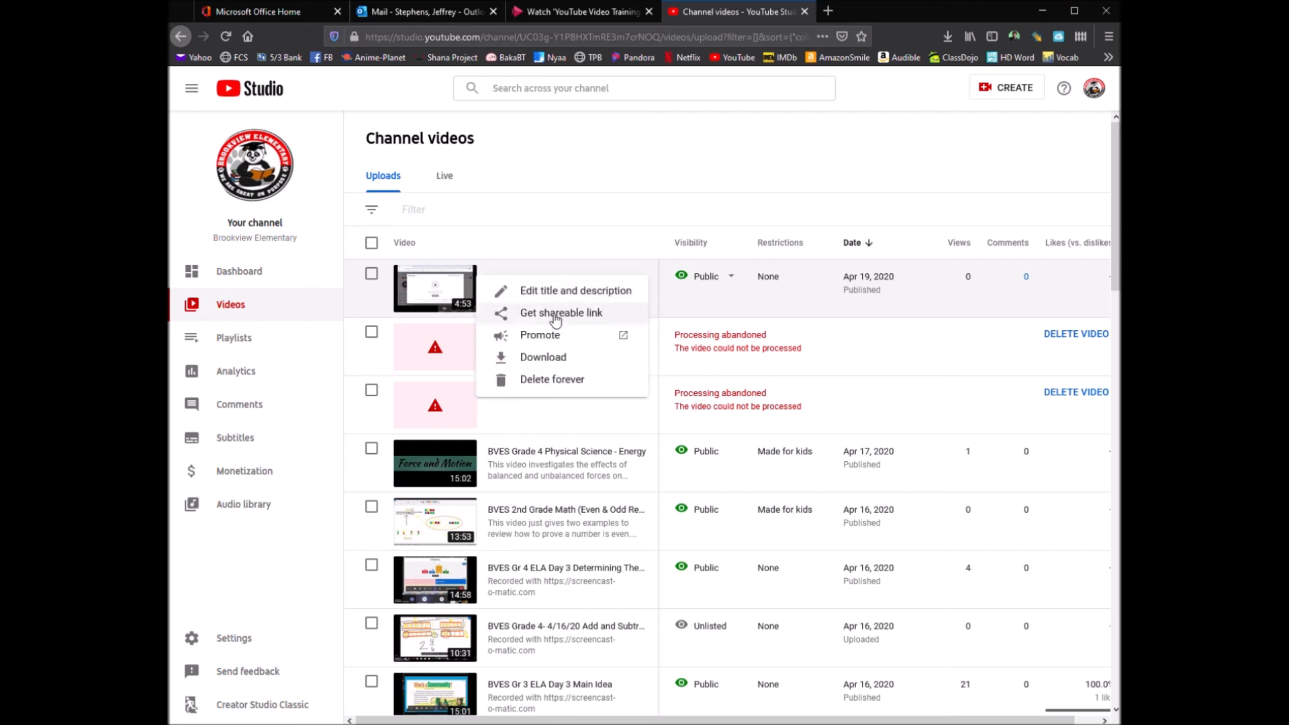
{"action": "left_click", "coordinate": [615, 252]}
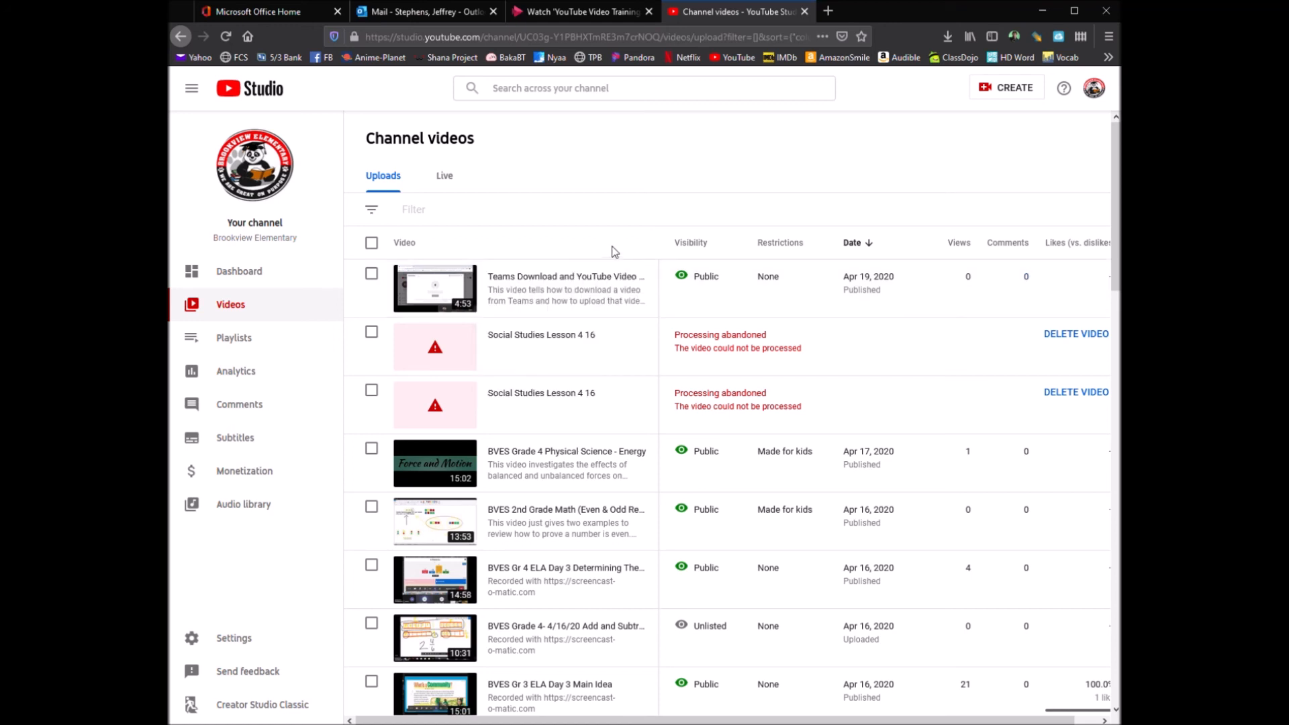